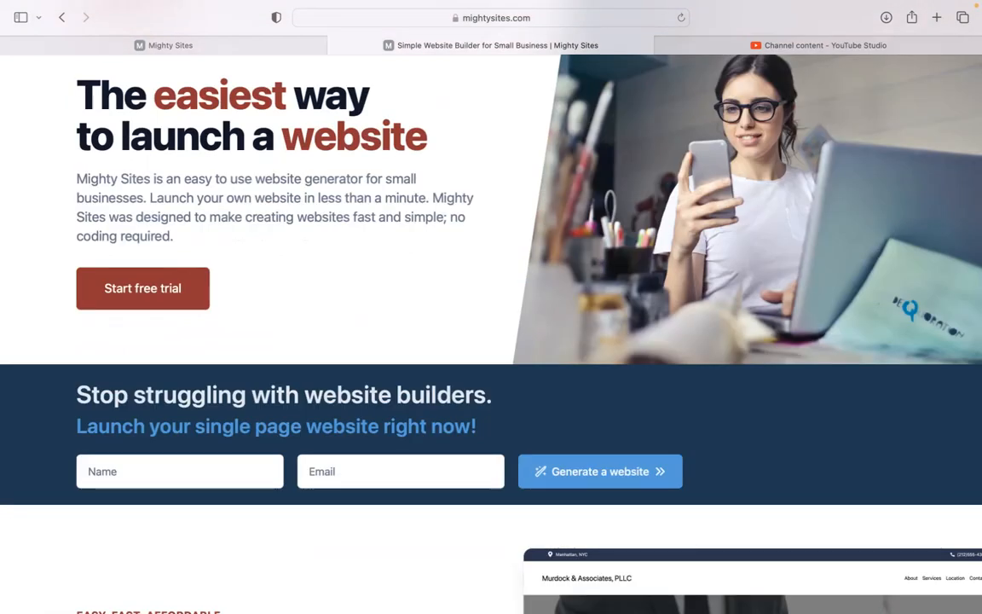
Step: Scroll through the current page, then return to the site builder's start page
{"action": "scroll", "coordinate": [491, 332], "scroll_direction": "down", "scroll_amount": 5}
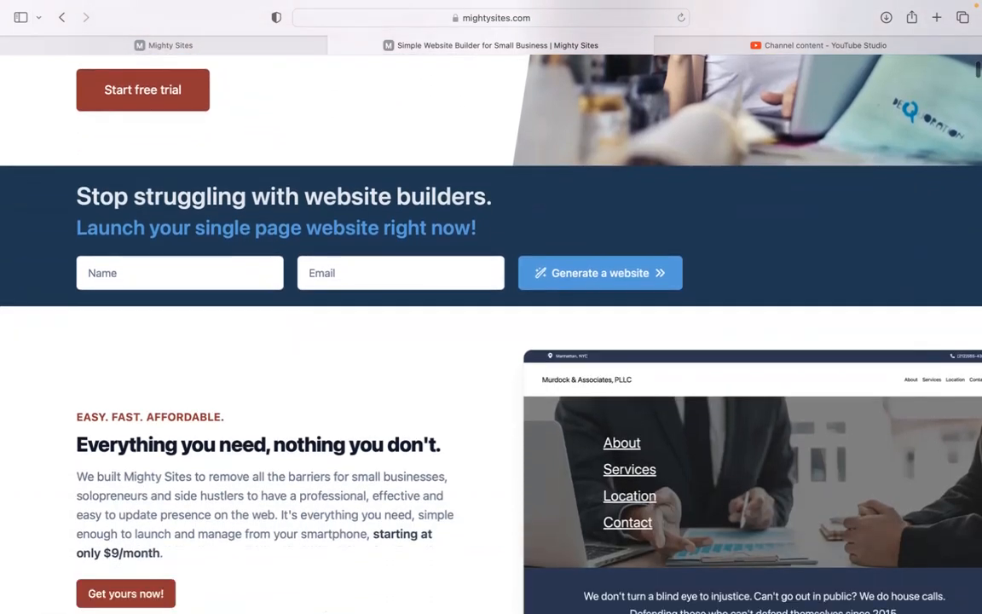
{"action": "scroll", "coordinate": [491, 333], "scroll_direction": "down", "scroll_amount": 2}
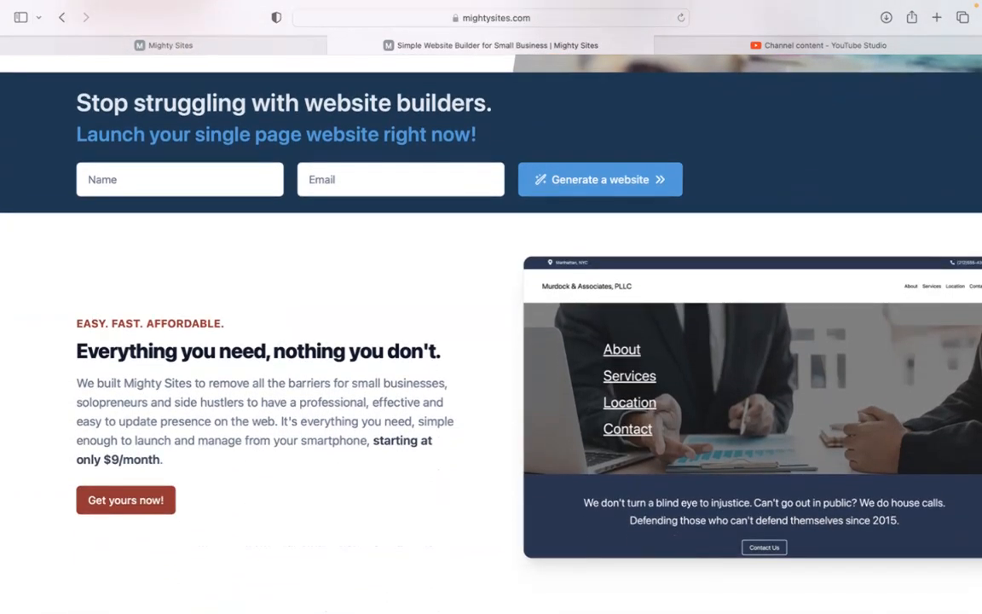
{"action": "scroll", "coordinate": [491, 332], "scroll_direction": "down", "scroll_amount": 1}
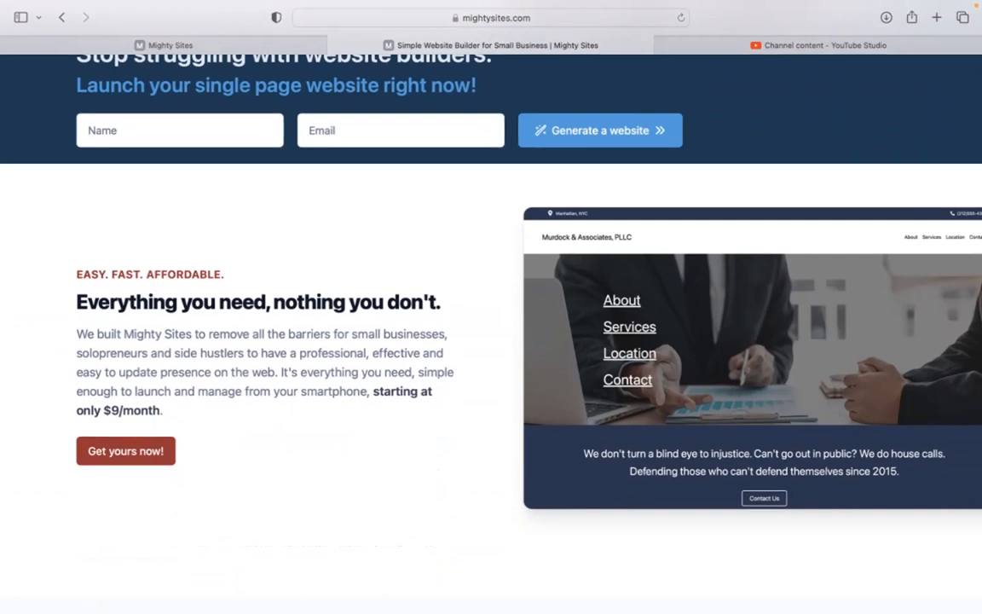
{"action": "scroll", "coordinate": [491, 333], "scroll_direction": "down", "scroll_amount": 2}
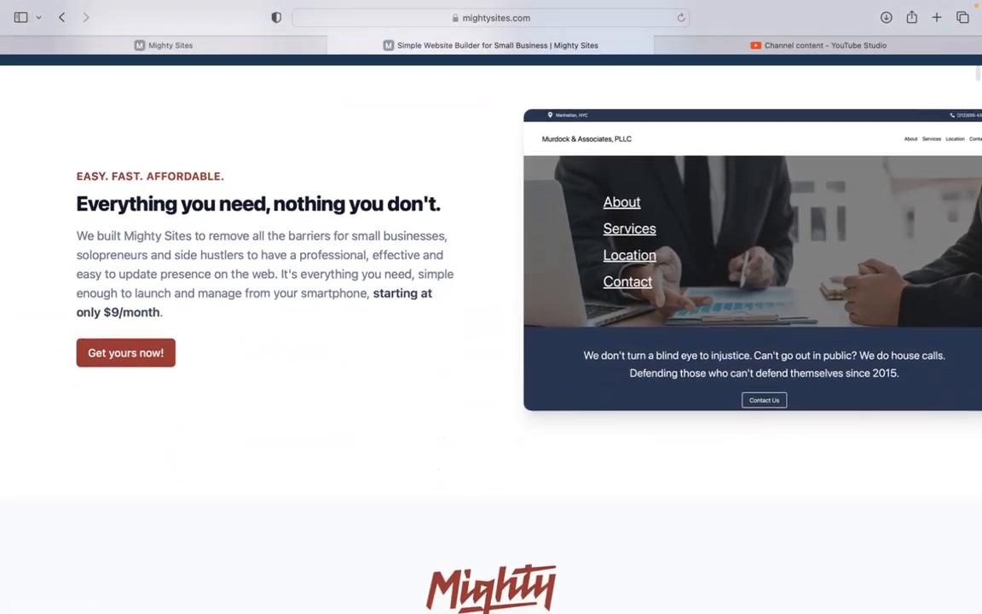
{"action": "scroll", "coordinate": [491, 333], "scroll_direction": "down", "scroll_amount": 4}
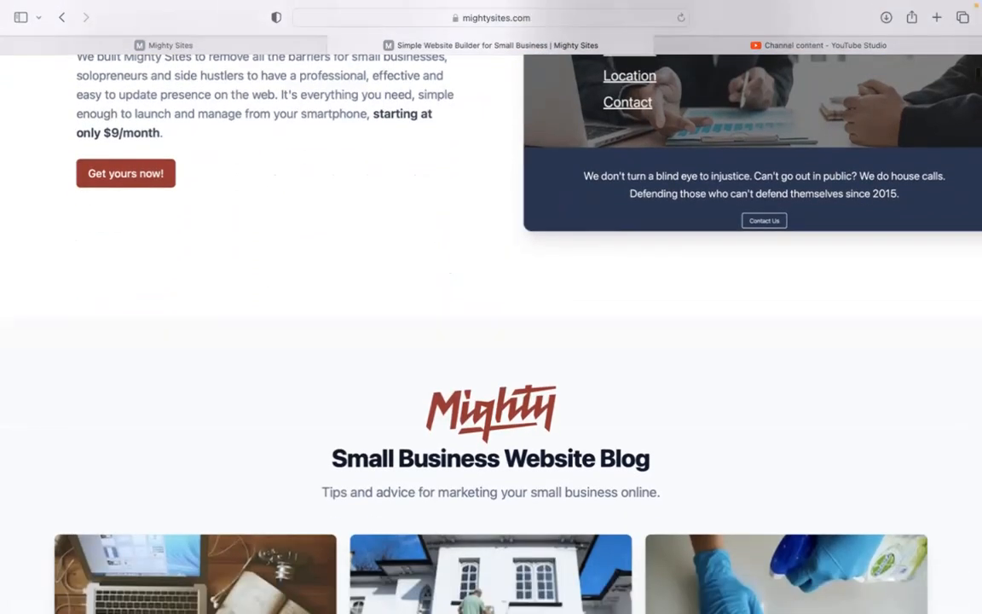
{"action": "scroll", "coordinate": [490, 332], "scroll_direction": "down", "scroll_amount": 10}
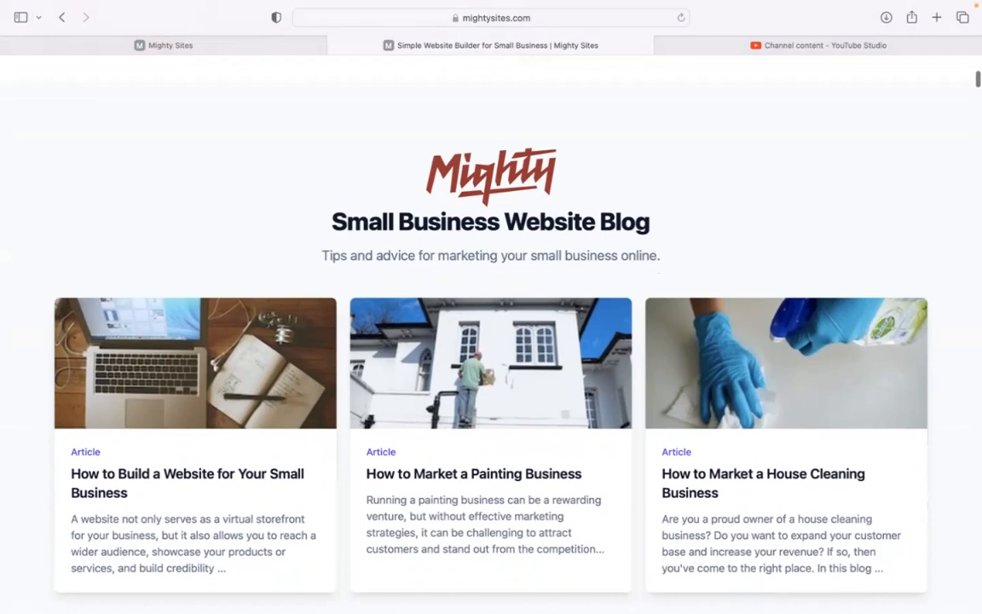
{"action": "scroll", "coordinate": [491, 332], "scroll_direction": "down", "scroll_amount": 5}
{"action": "scroll", "coordinate": [490, 333], "scroll_direction": "down", "scroll_amount": 1}
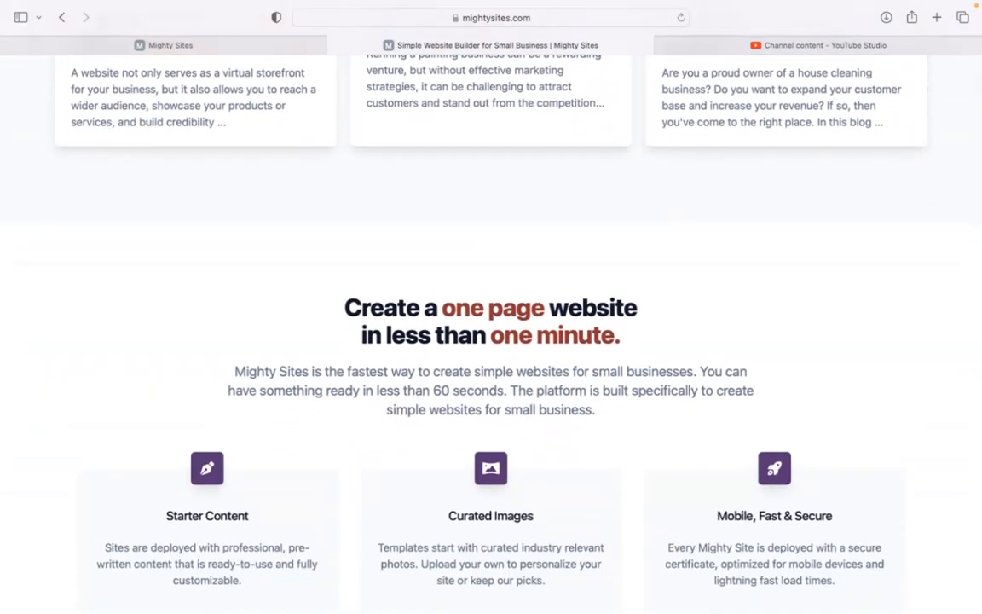
{"action": "mouse_move", "coordinate": [267, 52]}
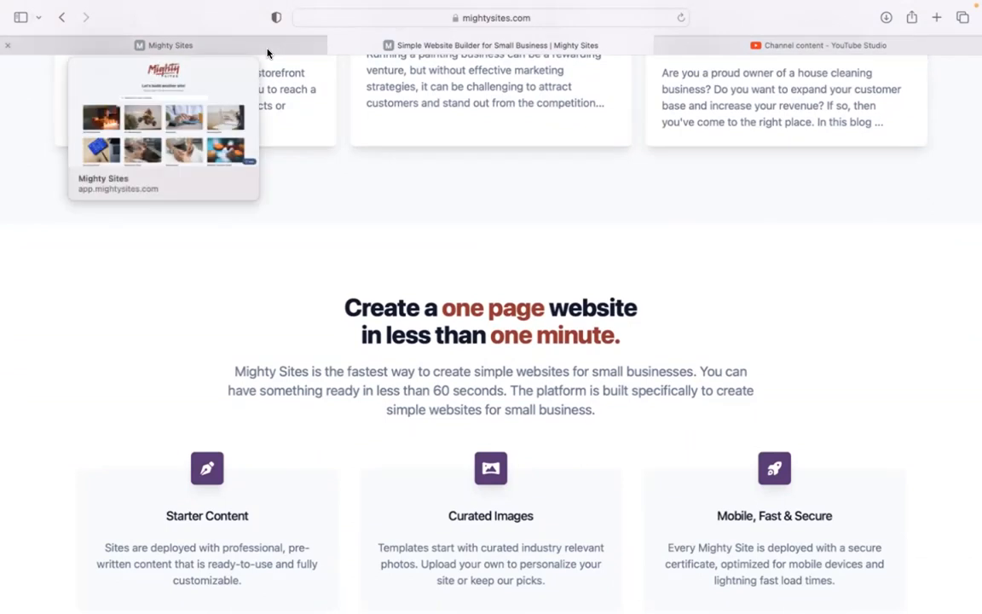
{"action": "left_click", "coordinate": [266, 52]}
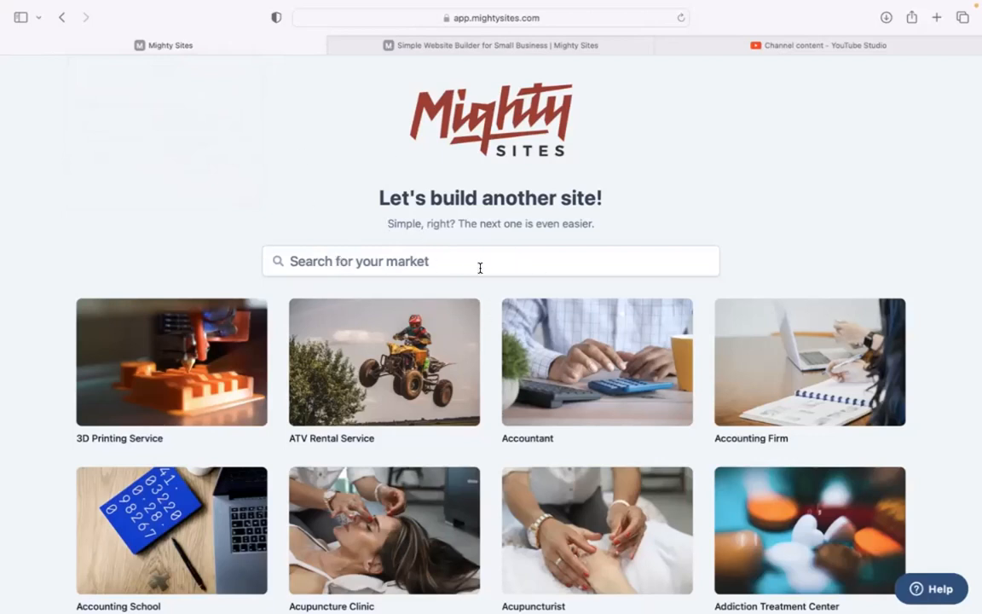
Step: Search the markets for 'baker' and start a new site from the Baker market
{"action": "scroll", "coordinate": [238, 200], "scroll_direction": "down", "scroll_amount": 5}
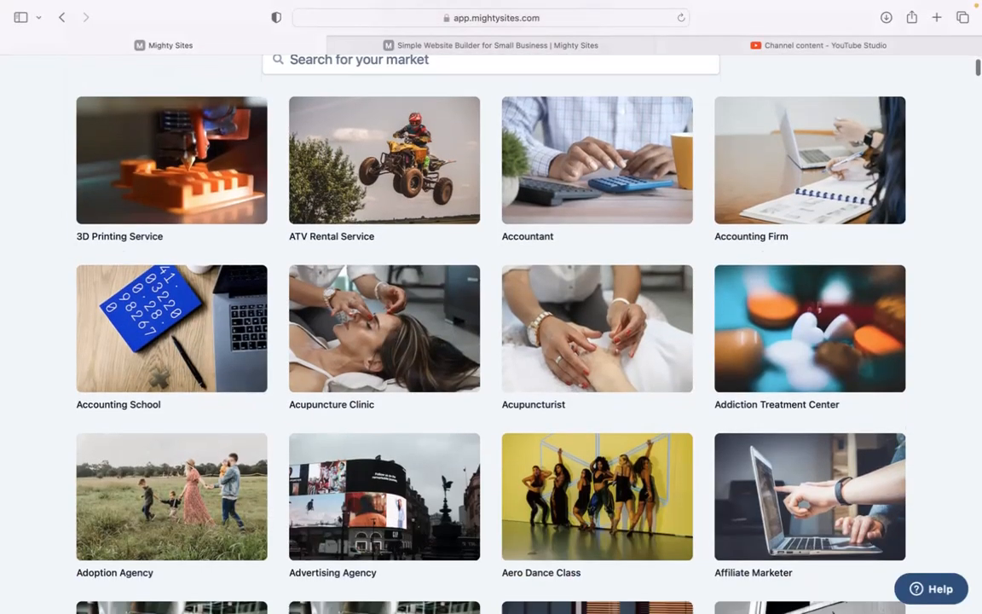
{"action": "scroll", "coordinate": [491, 333], "scroll_direction": "down", "scroll_amount": 15}
{"action": "scroll", "coordinate": [491, 333], "scroll_direction": "up", "scroll_amount": 20}
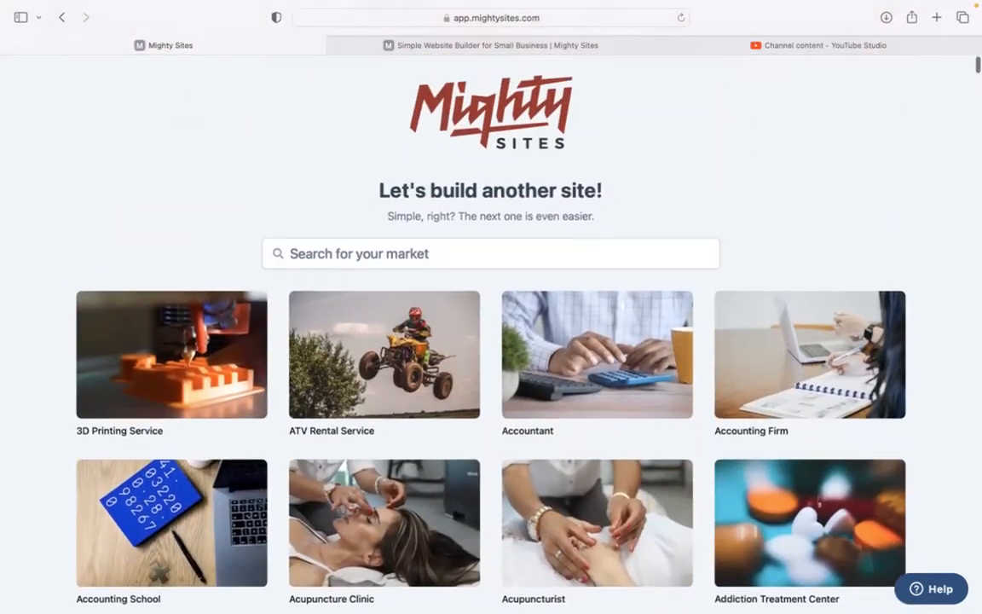
{"action": "left_click", "coordinate": [463, 261]}
{"action": "type", "text": "bak"}
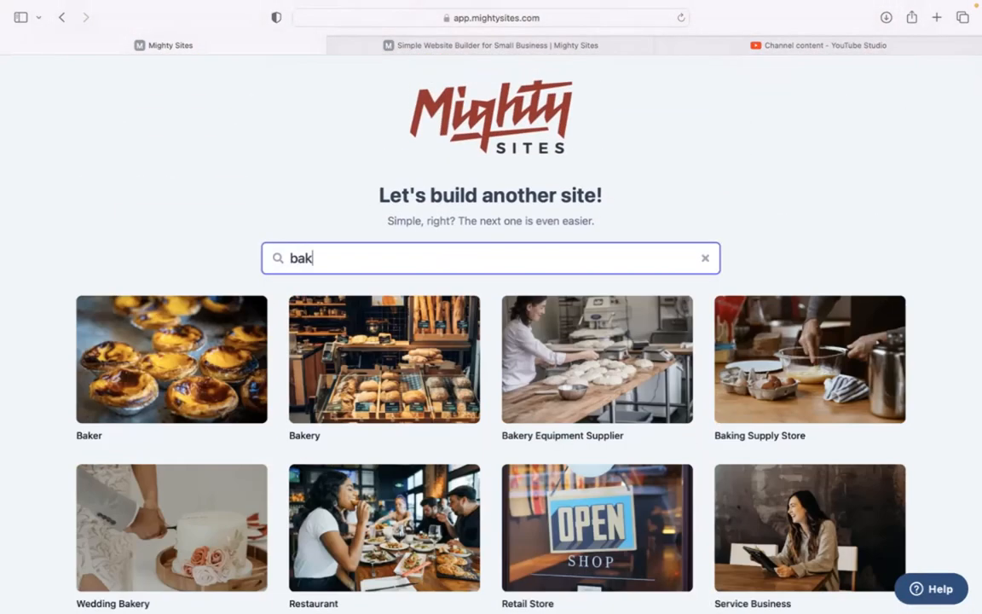
{"action": "type", "text": "er"}
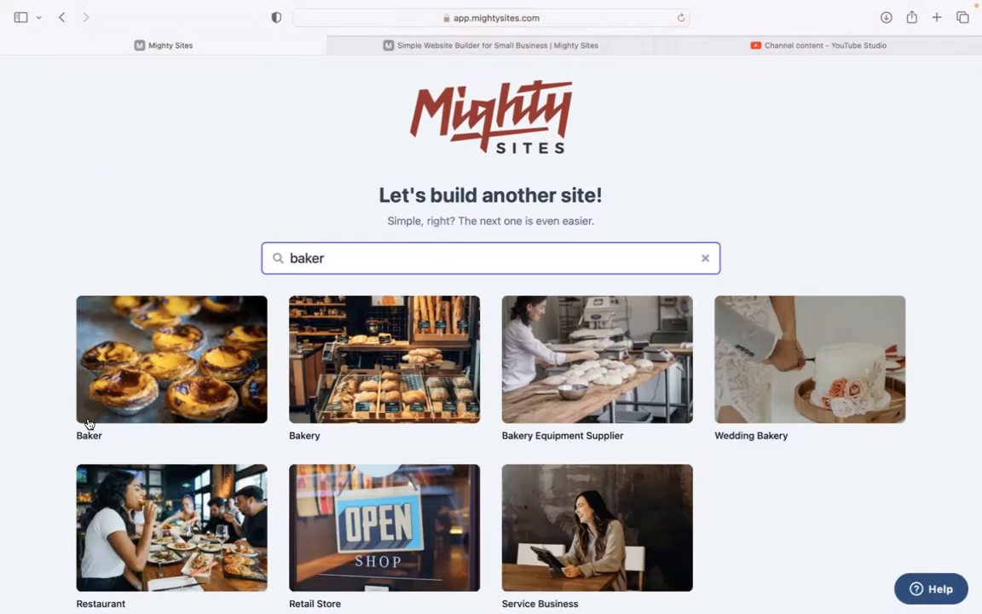
{"action": "left_click", "coordinate": [205, 365]}
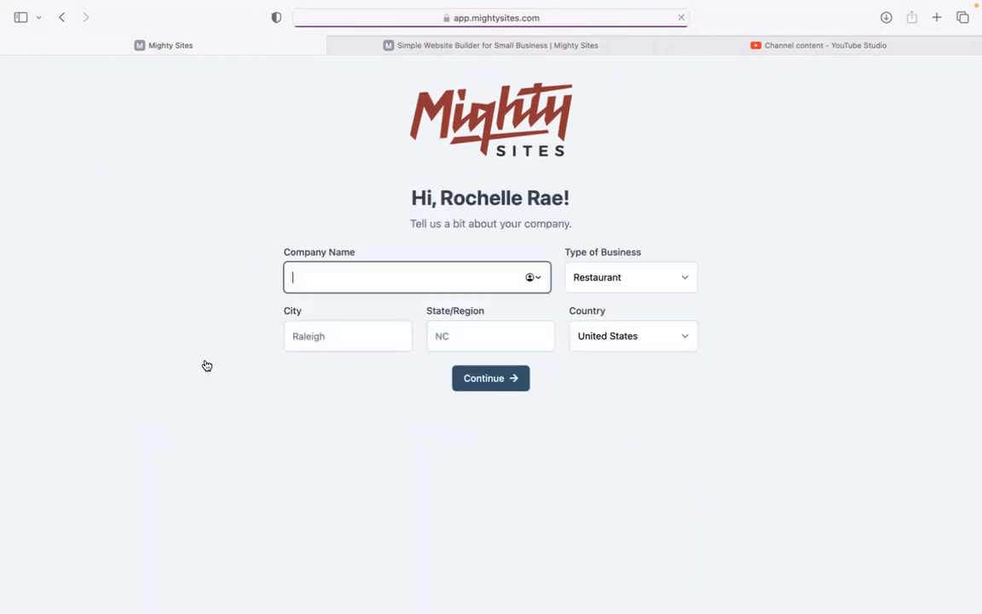
Step: Enter company name Get Baked, city Denver, state Colorado, business type Service, and continue
{"action": "type", "text": "Get bak"}
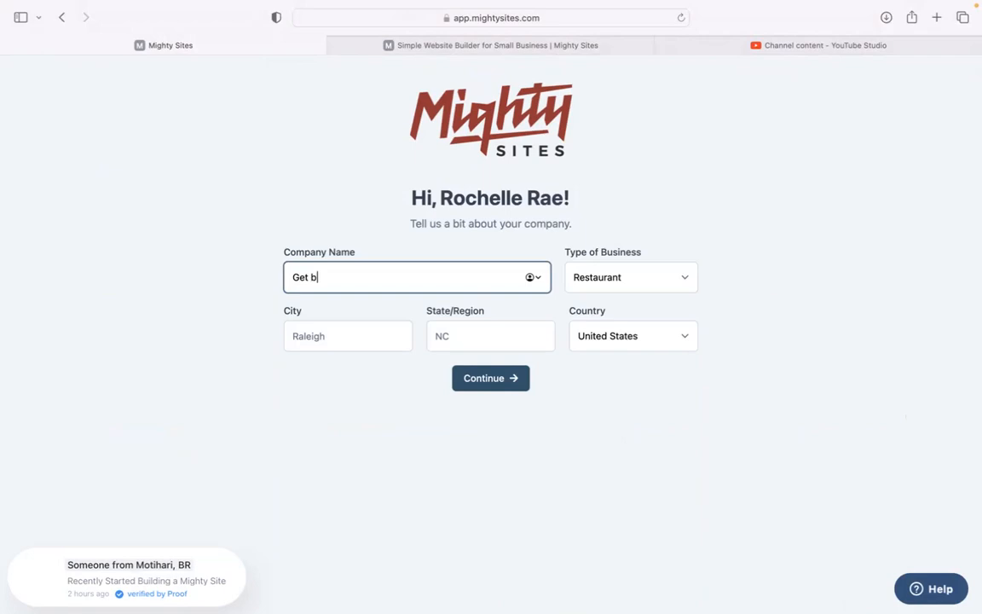
{"action": "key", "text": "BackSpace"}
{"action": "key", "text": "BackSpace"}
{"action": "key", "text": "BackSpace"}
{"action": "type", "text": "Baked"}
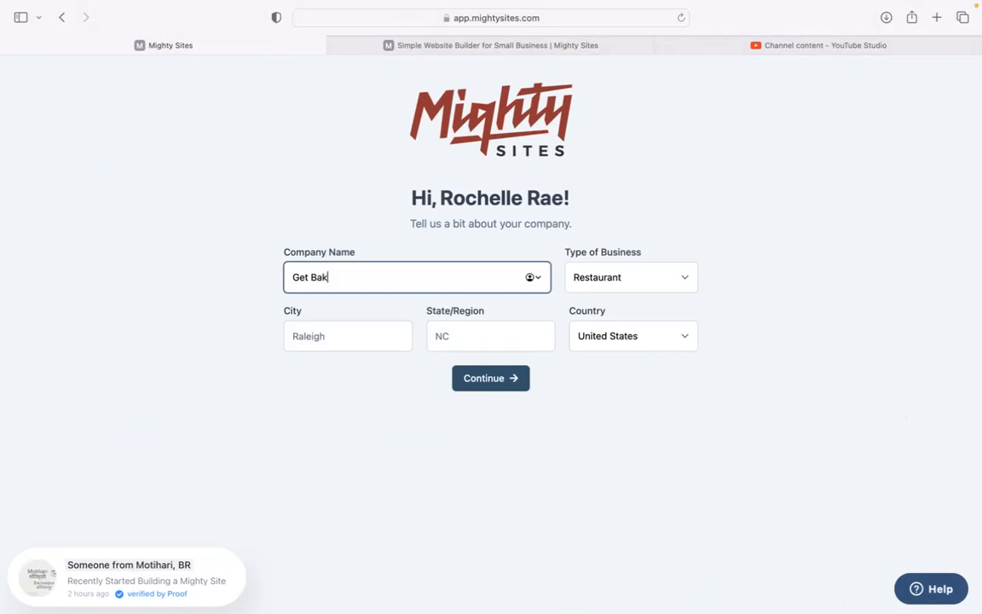
{"action": "left_click", "coordinate": [324, 336]}
{"action": "type", "text": "Denver"}
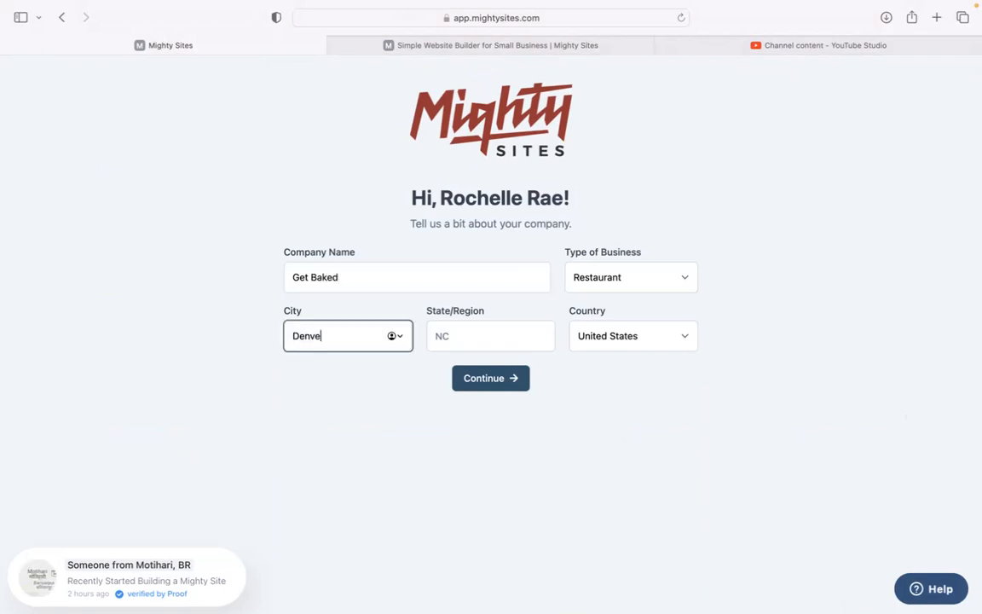
{"action": "left_click", "coordinate": [467, 330]}
{"action": "type", "text": "Colorado"}
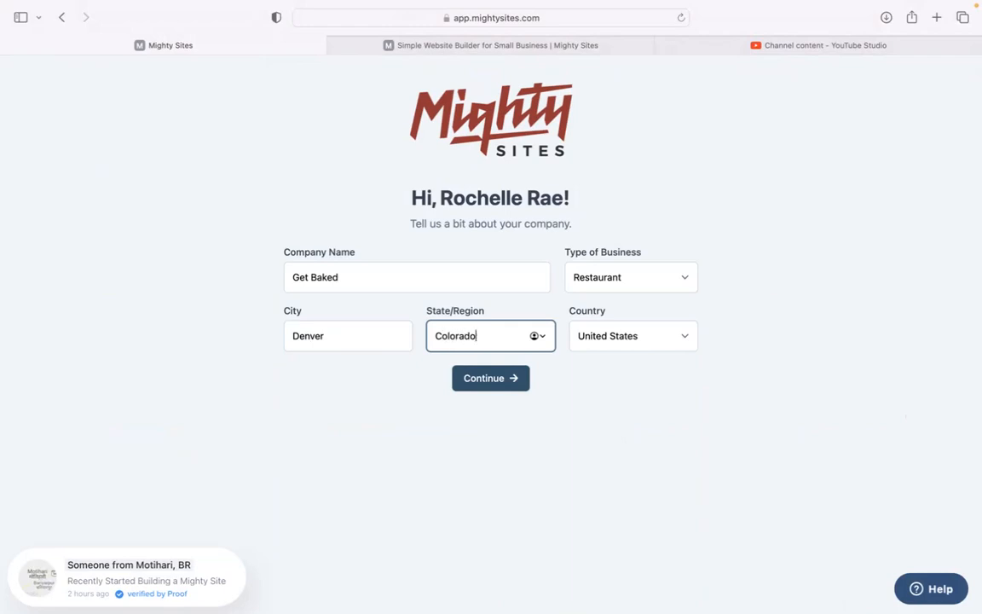
{"action": "left_click", "coordinate": [601, 277]}
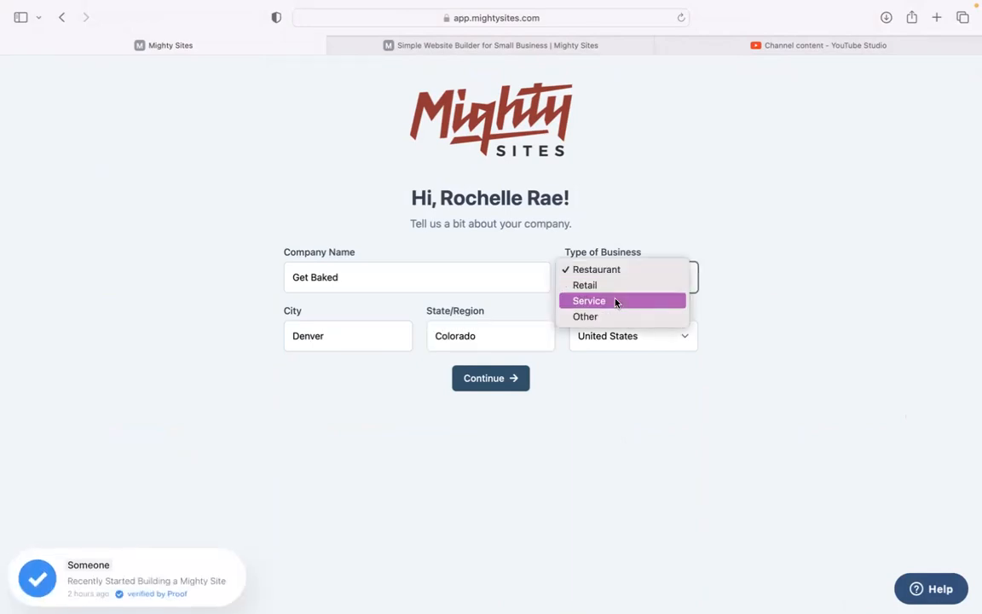
{"action": "left_click", "coordinate": [615, 302]}
{"action": "left_click", "coordinate": [510, 376]}
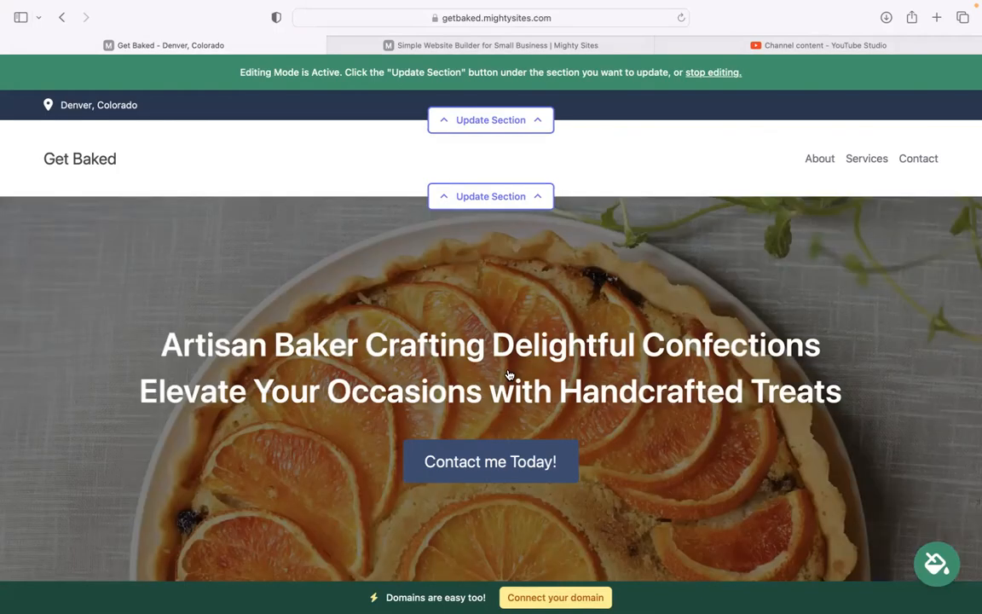
Step: Scroll down through the generated site's upper sections, including the about-the-baker paragraph
{"action": "scroll", "coordinate": [509, 375], "scroll_direction": "down", "scroll_amount": 5}
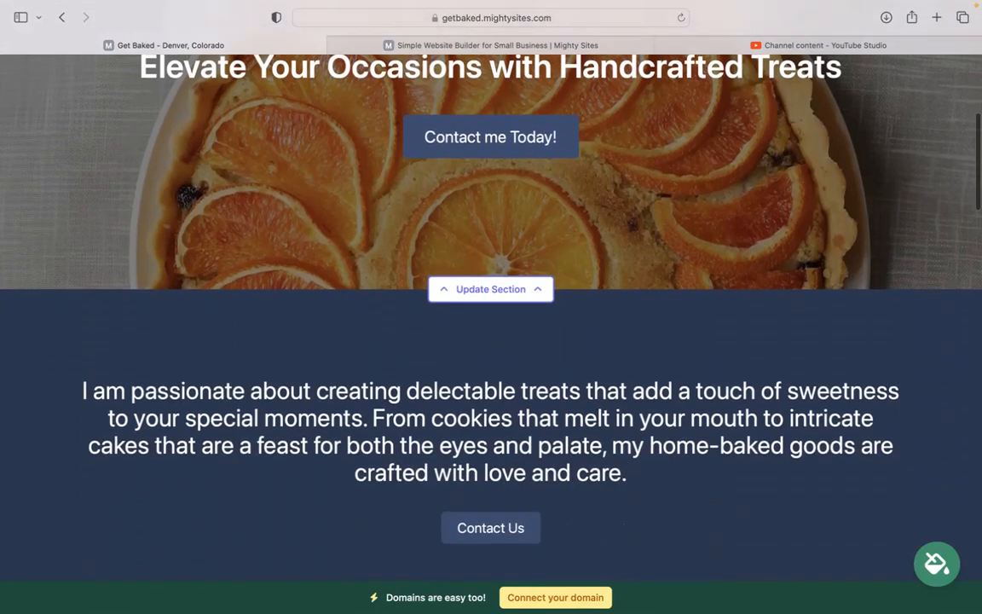
{"action": "scroll", "coordinate": [509, 375], "scroll_direction": "down", "scroll_amount": 1}
{"action": "left_click_drag", "start_coordinate": [67, 344], "coordinate": [656, 438]}
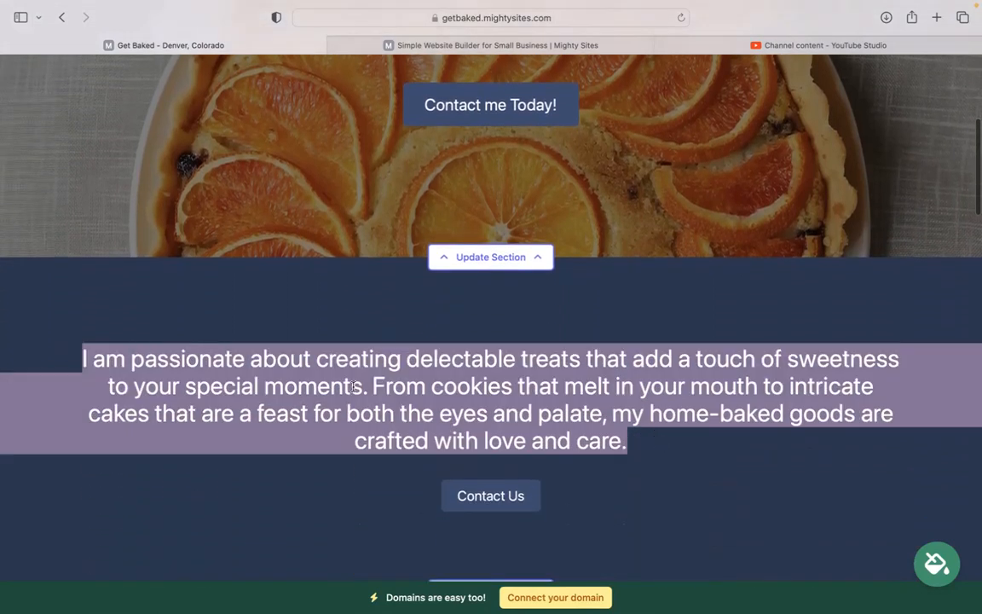
{"action": "left_click", "coordinate": [354, 386]}
{"action": "scroll", "coordinate": [353, 386], "scroll_direction": "down", "scroll_amount": 6}
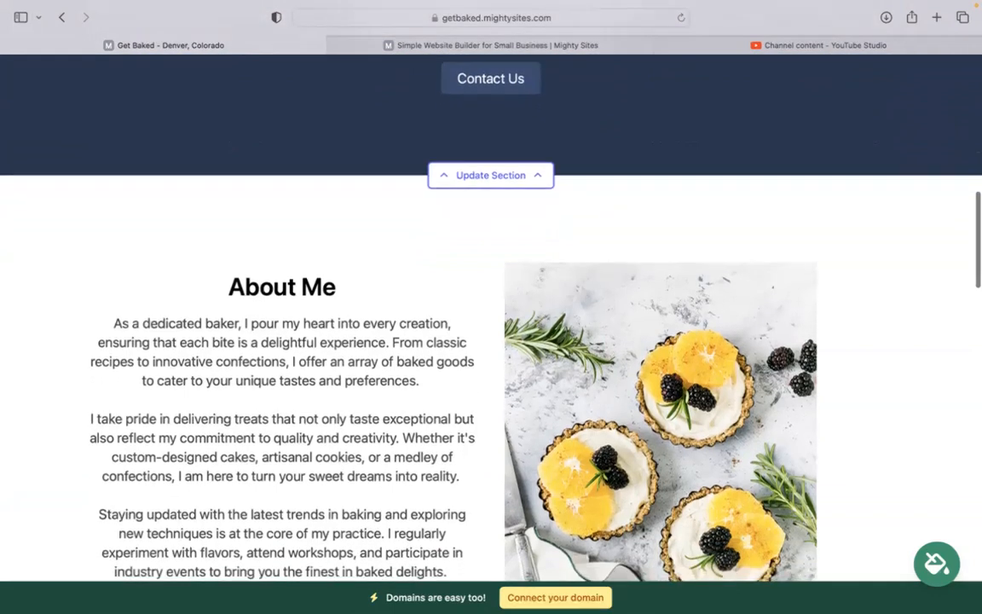
{"action": "scroll", "coordinate": [671, 522], "scroll_direction": "down", "scroll_amount": 3}
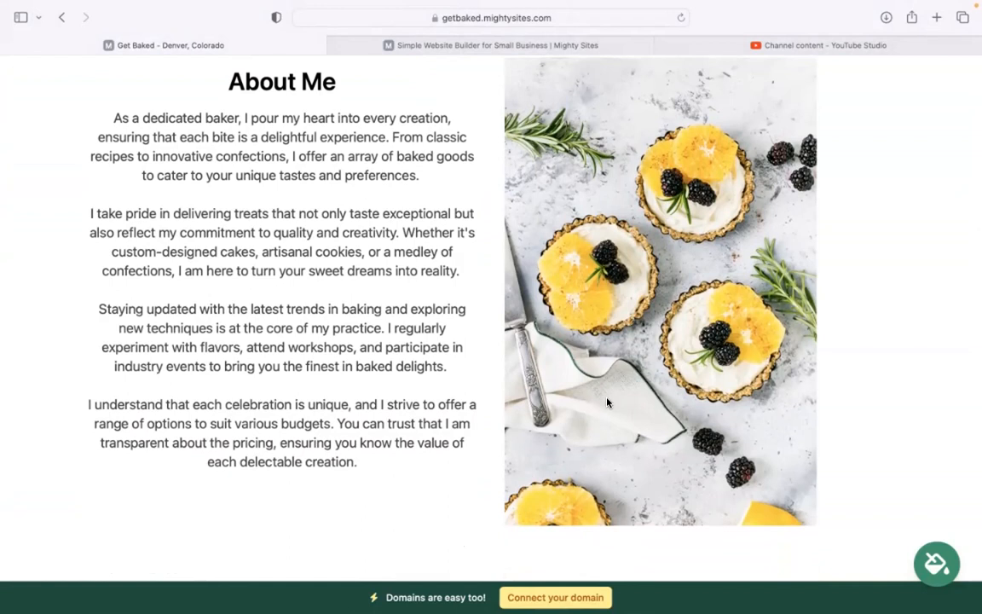
{"action": "scroll", "coordinate": [607, 403], "scroll_direction": "down", "scroll_amount": 5}
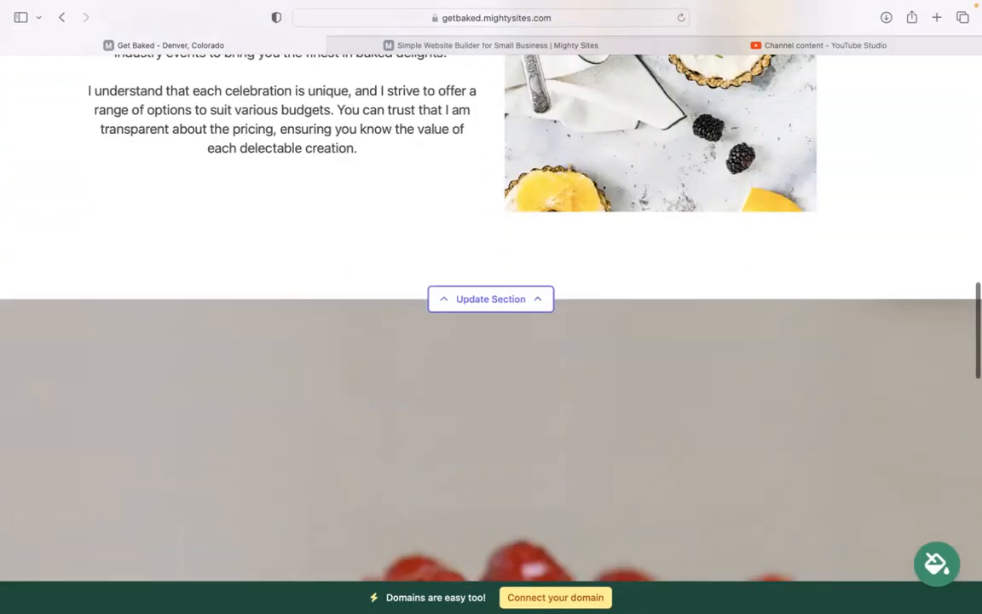
{"action": "scroll", "coordinate": [490, 341], "scroll_direction": "down", "scroll_amount": 6}
{"action": "scroll", "coordinate": [491, 341], "scroll_direction": "up", "scroll_amount": 2}
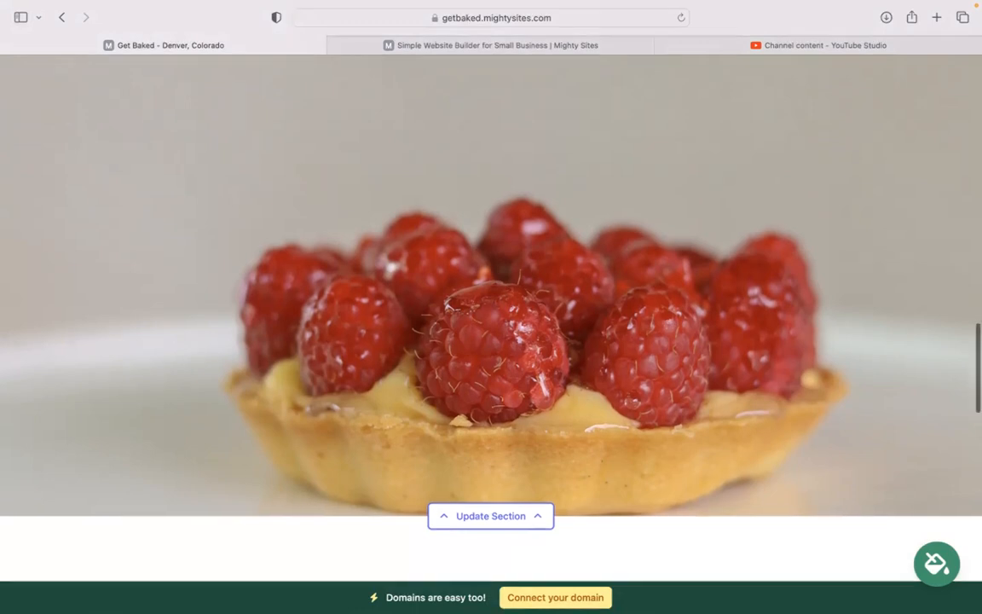
{"action": "scroll", "coordinate": [491, 307], "scroll_direction": "down", "scroll_amount": 8}
{"action": "scroll", "coordinate": [807, 337], "scroll_direction": "down", "scroll_amount": 1}
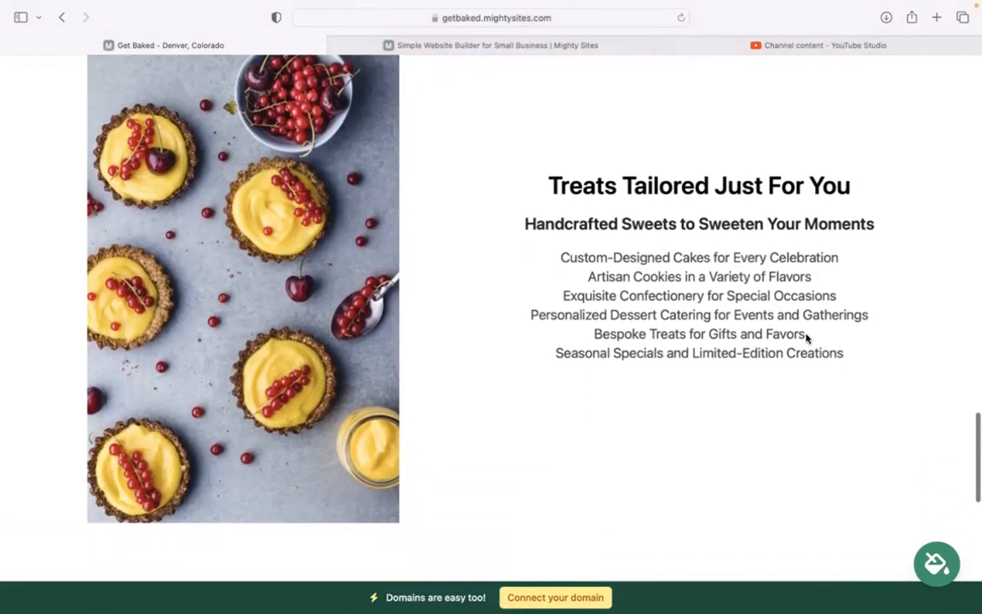
Step: Review the 'Treats Tailored Just For You' section, then scroll back to the top
{"action": "left_click_drag", "start_coordinate": [535, 179], "coordinate": [892, 376]}
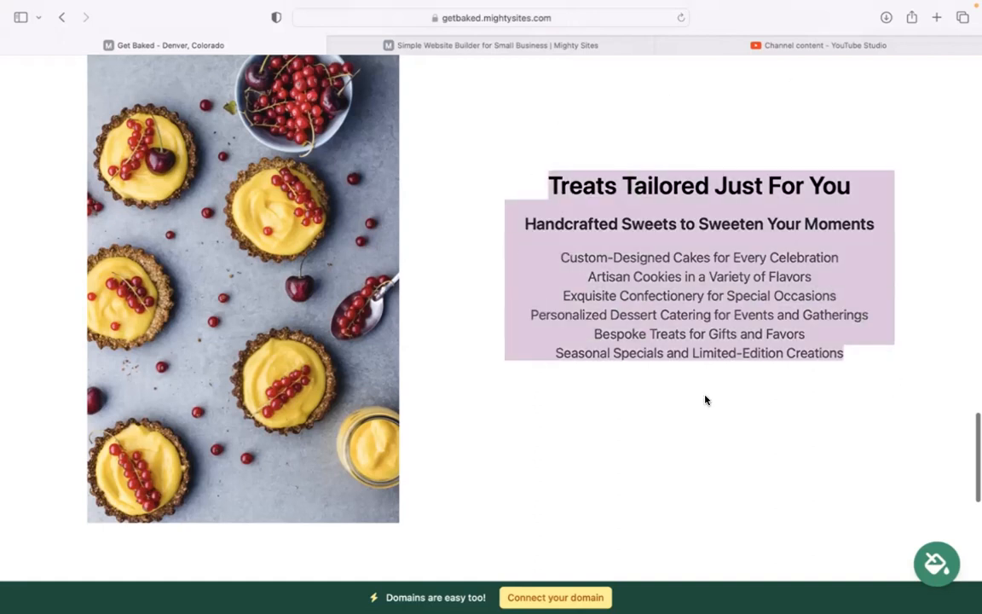
{"action": "left_click", "coordinate": [716, 388]}
{"action": "left_click", "coordinate": [569, 257]}
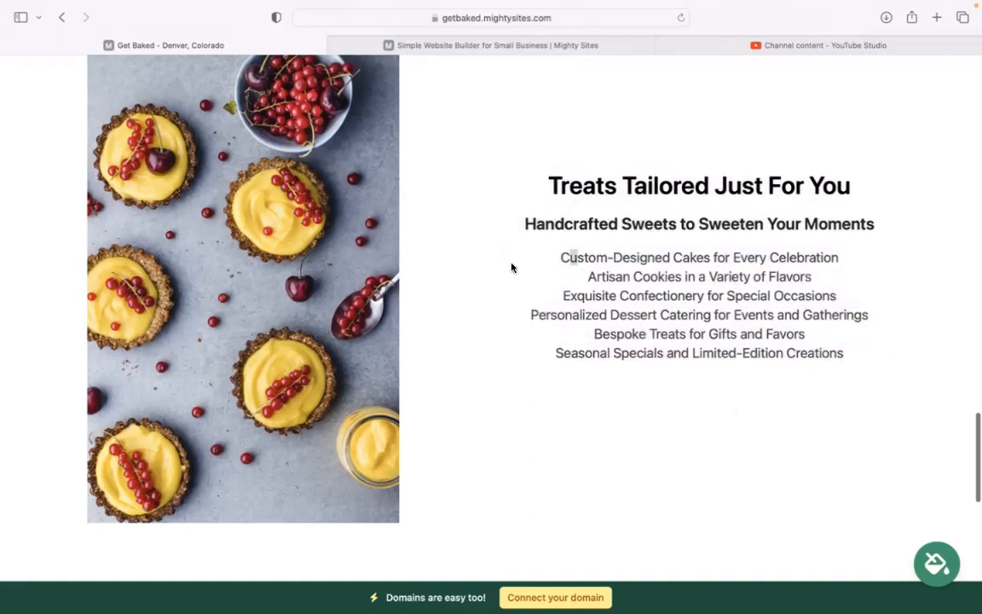
{"action": "scroll", "coordinate": [730, 458], "scroll_direction": "down", "scroll_amount": 10}
{"action": "scroll", "coordinate": [729, 457], "scroll_direction": "up", "scroll_amount": 7}
{"action": "scroll", "coordinate": [491, 307], "scroll_direction": "up", "scroll_amount": 6}
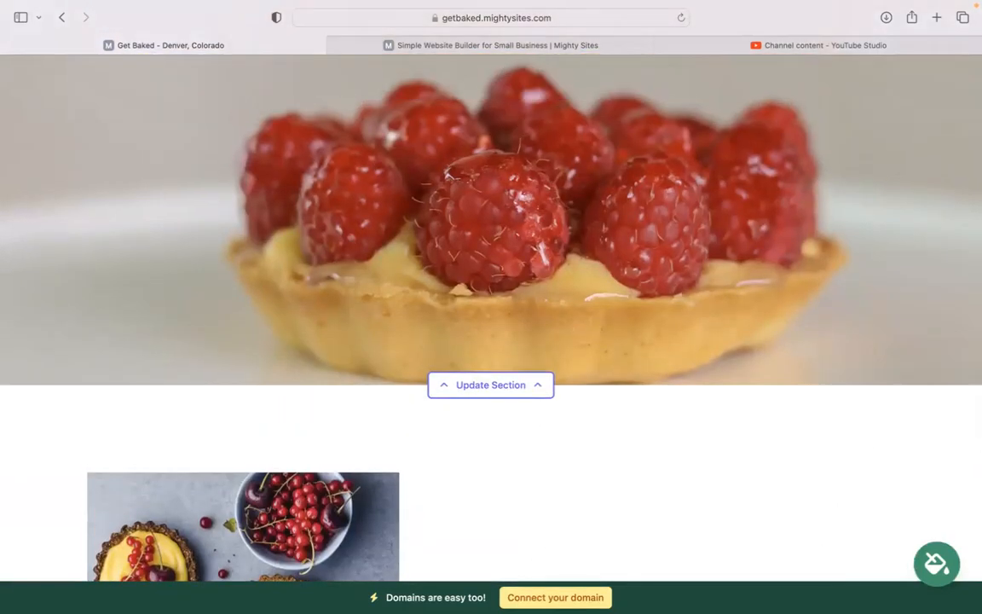
{"action": "scroll", "coordinate": [491, 307], "scroll_direction": "up", "scroll_amount": 8}
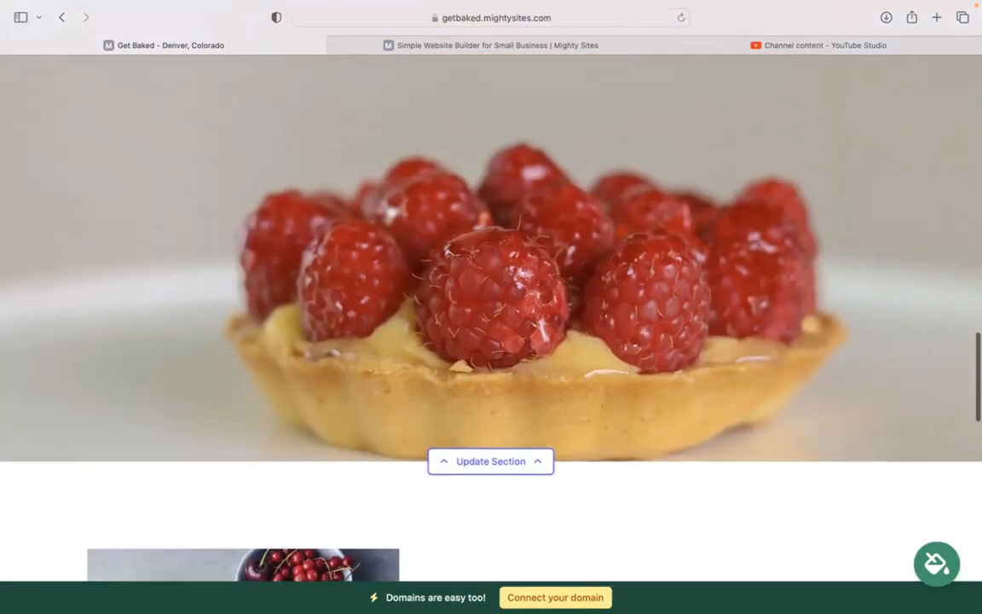
{"action": "scroll", "coordinate": [491, 307], "scroll_direction": "up", "scroll_amount": 12}
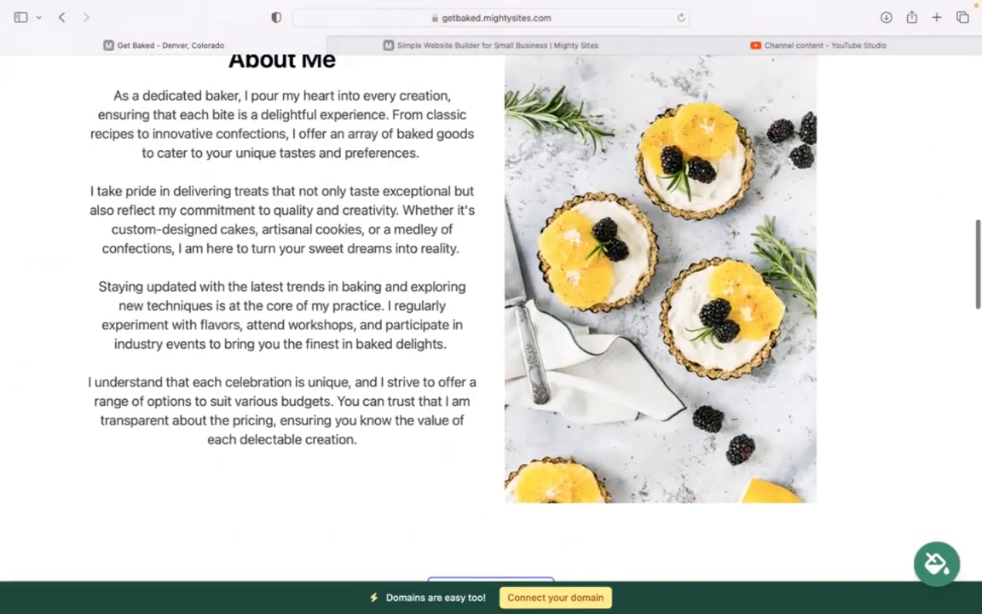
{"action": "scroll", "coordinate": [491, 307], "scroll_direction": "up", "scroll_amount": 5}
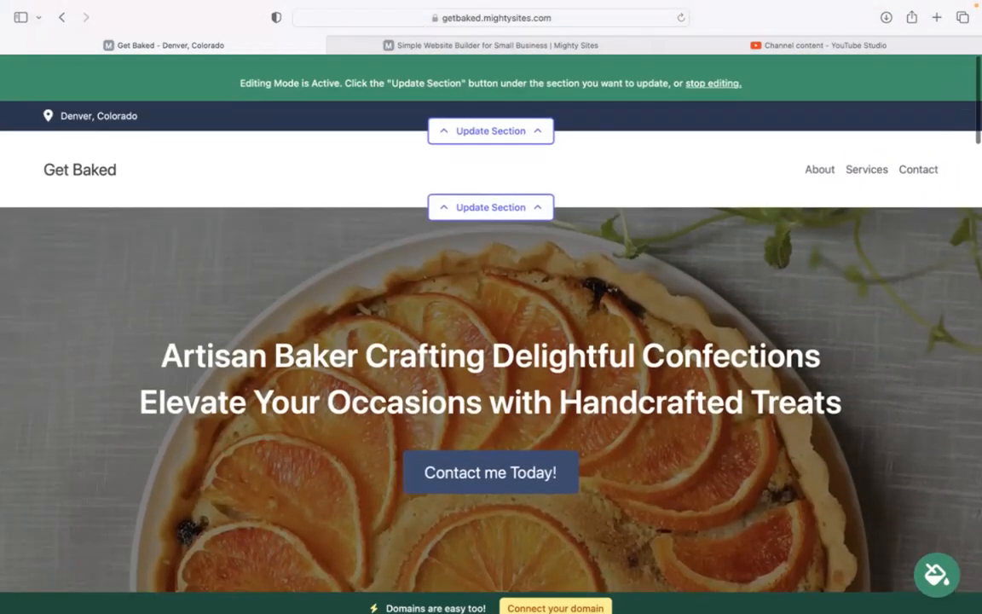
Step: Enter the organization email (shown on site), phone, street address and postal code, then save the location
{"action": "left_click", "coordinate": [514, 121]}
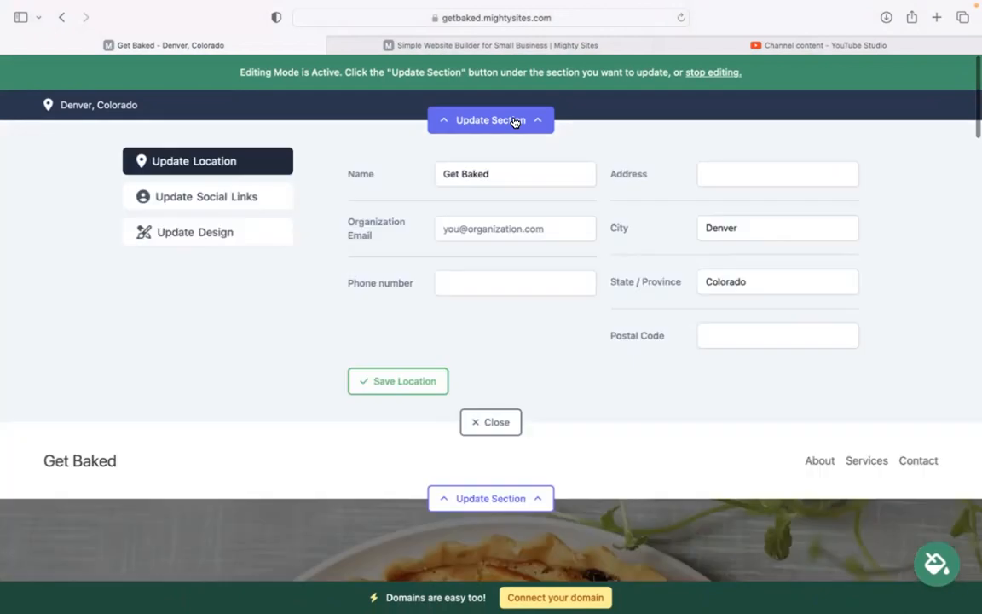
{"action": "left_click", "coordinate": [527, 223]}
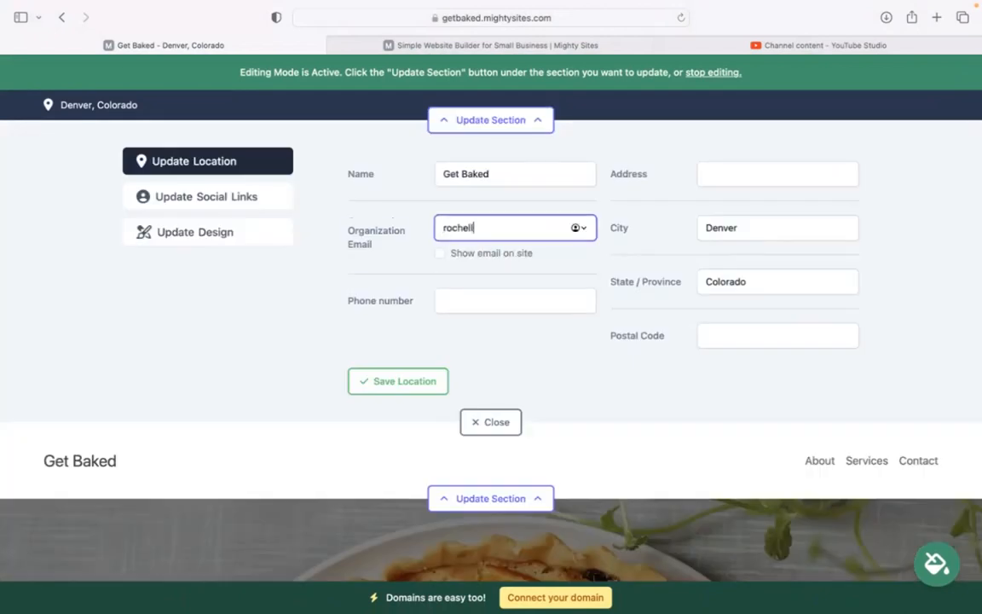
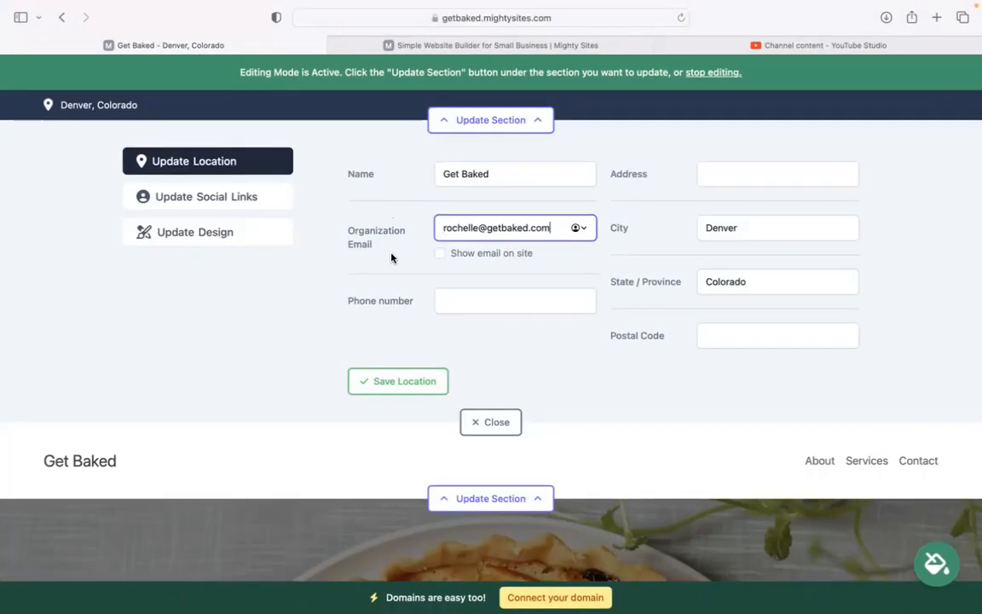
{"action": "left_click", "coordinate": [440, 254]}
{"action": "left_click", "coordinate": [464, 301]}
{"action": "type", "text": "464-39839"}
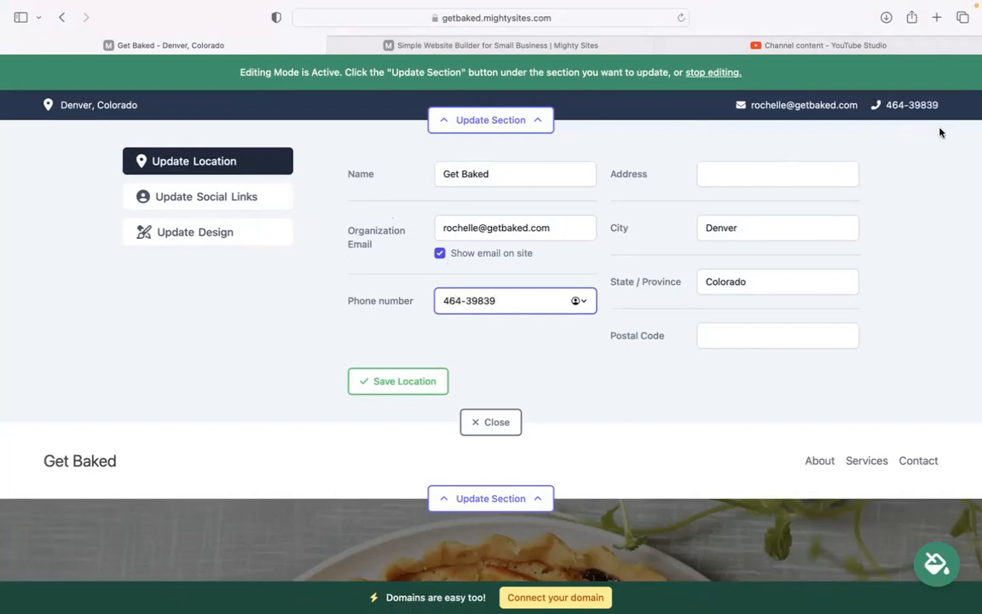
{"action": "left_click", "coordinate": [758, 169]}
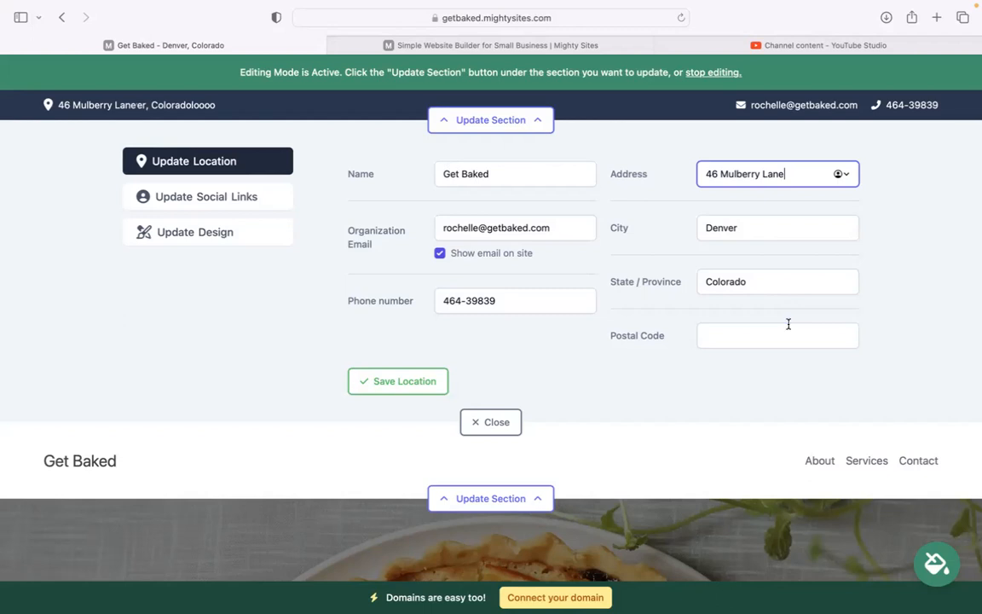
{"action": "left_click", "coordinate": [790, 326]}
{"action": "type", "text": "40594"}
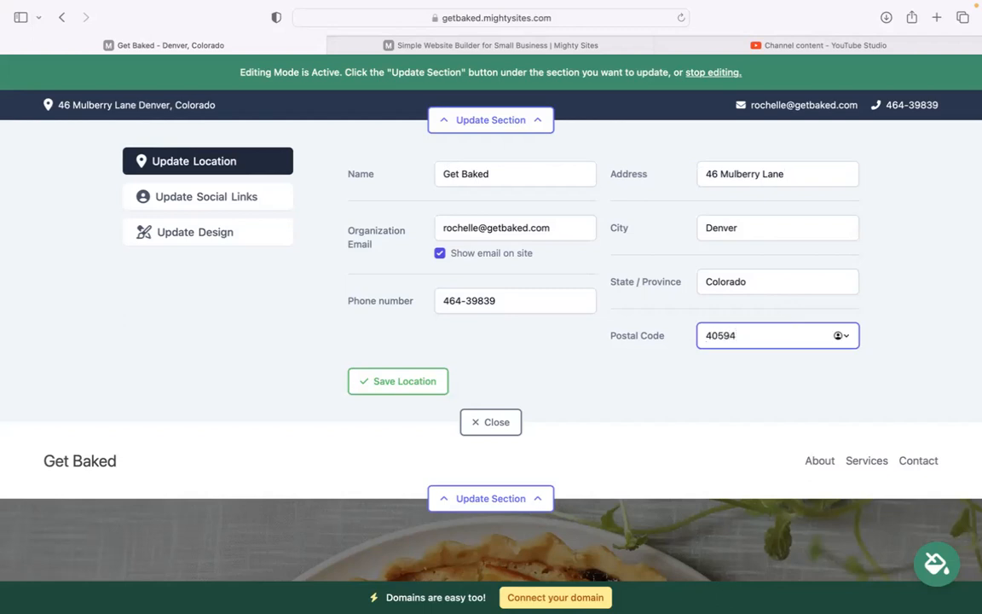
{"action": "left_click", "coordinate": [418, 378]}
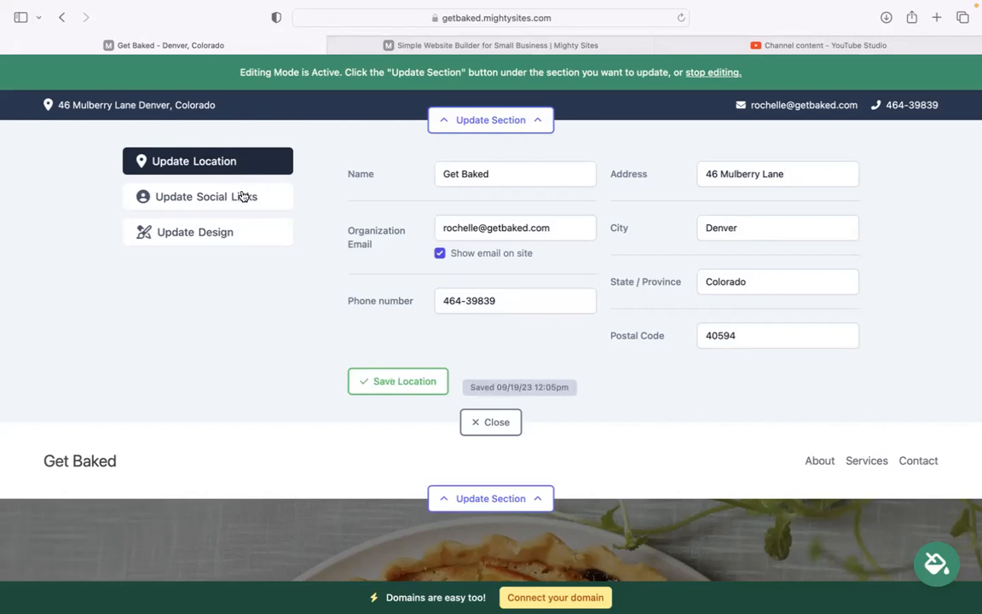
Step: Add the bakery's Instagram account to the social links and save
{"action": "left_click", "coordinate": [241, 196]}
{"action": "left_click", "coordinate": [428, 177]}
{"action": "type", "text": "mighty sites"}
{"action": "left_click", "coordinate": [431, 360]}
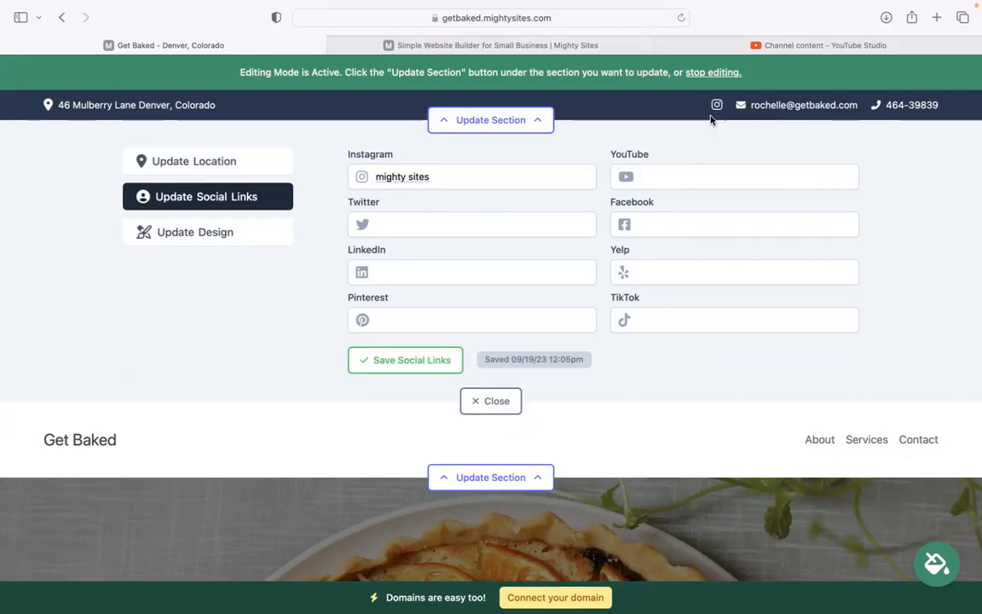
Step: Upload 'Mighty Sites Logo YouTube.png' as the header logo and save it
{"action": "left_click", "coordinate": [487, 402]}
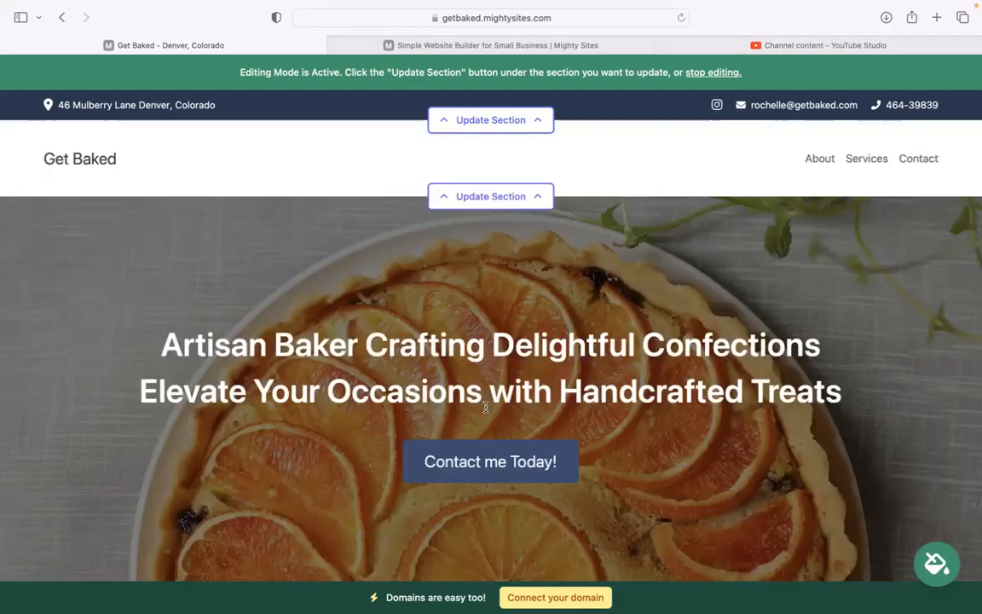
{"action": "left_click", "coordinate": [510, 198]}
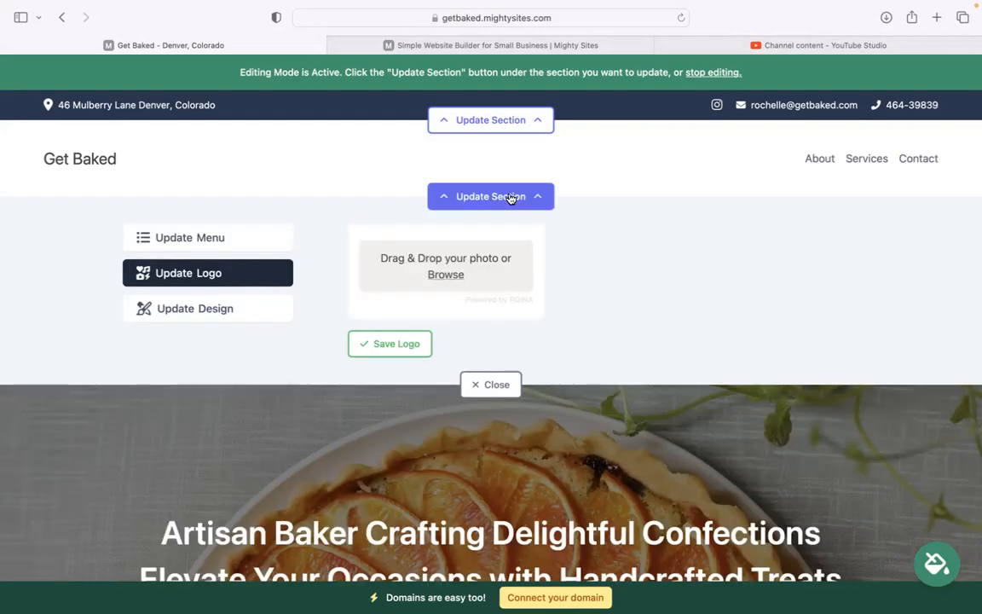
{"action": "left_click", "coordinate": [449, 277]}
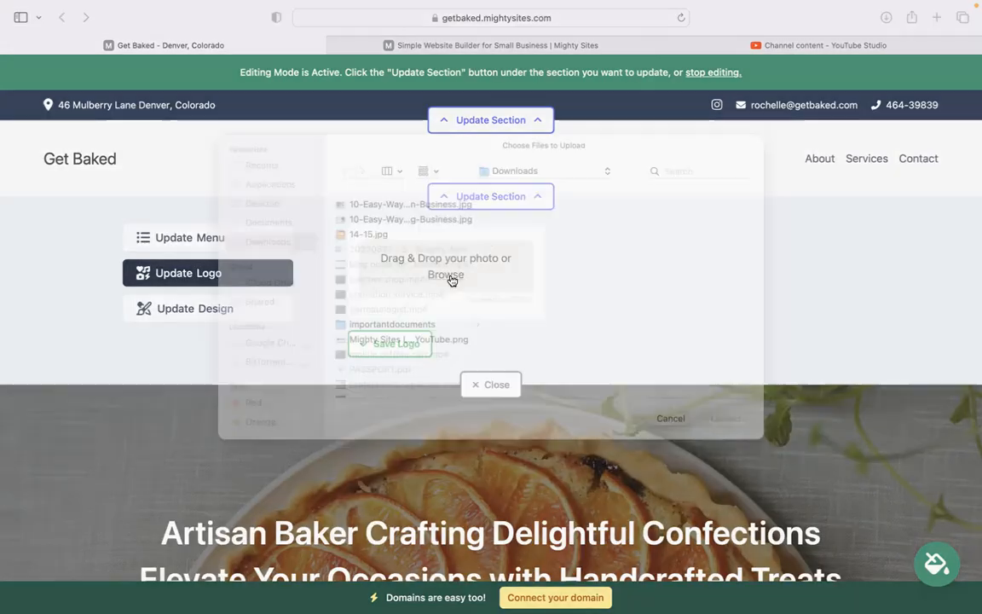
{"action": "left_click", "coordinate": [411, 359]}
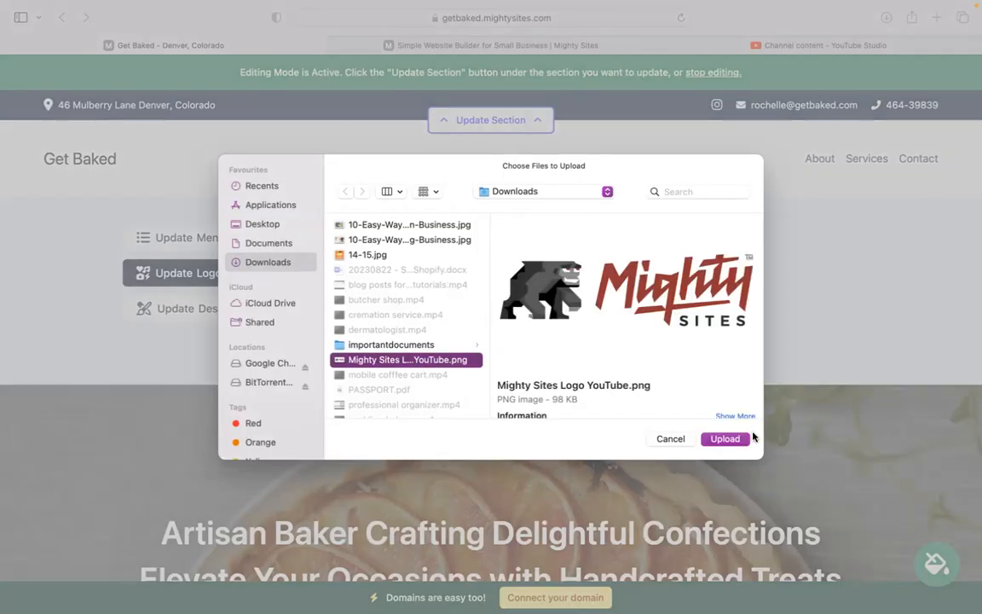
{"action": "left_click", "coordinate": [725, 434]}
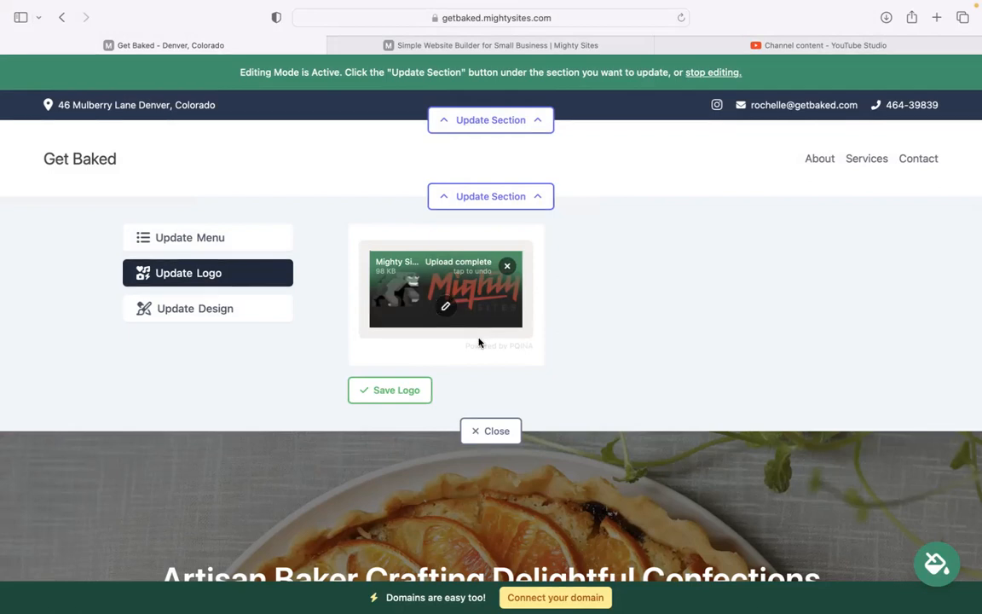
{"action": "left_click", "coordinate": [388, 392]}
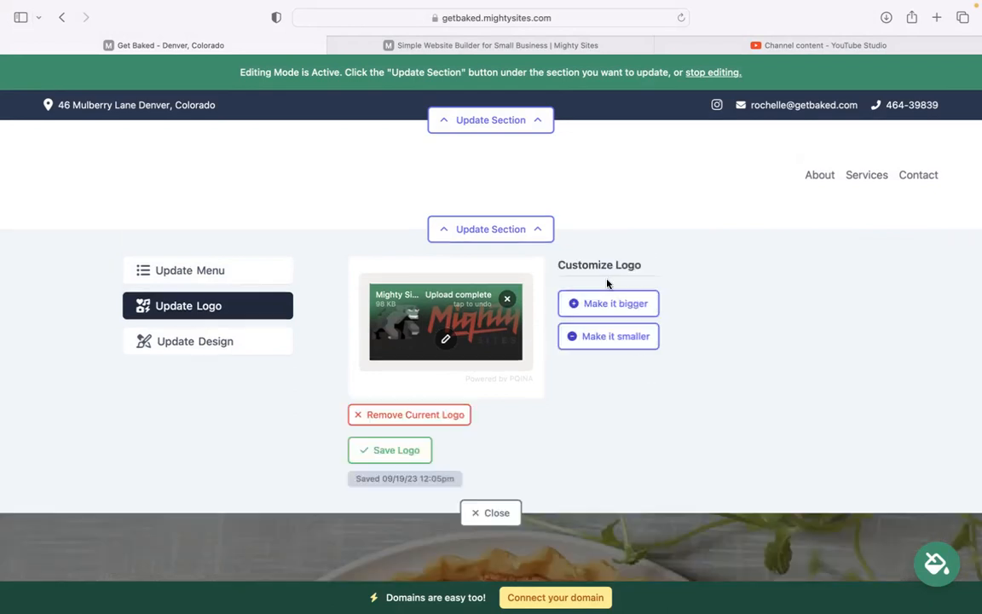
Step: Browse the colour theme swatches, choose the pink theme and save it for the site
{"action": "left_click", "coordinate": [509, 514]}
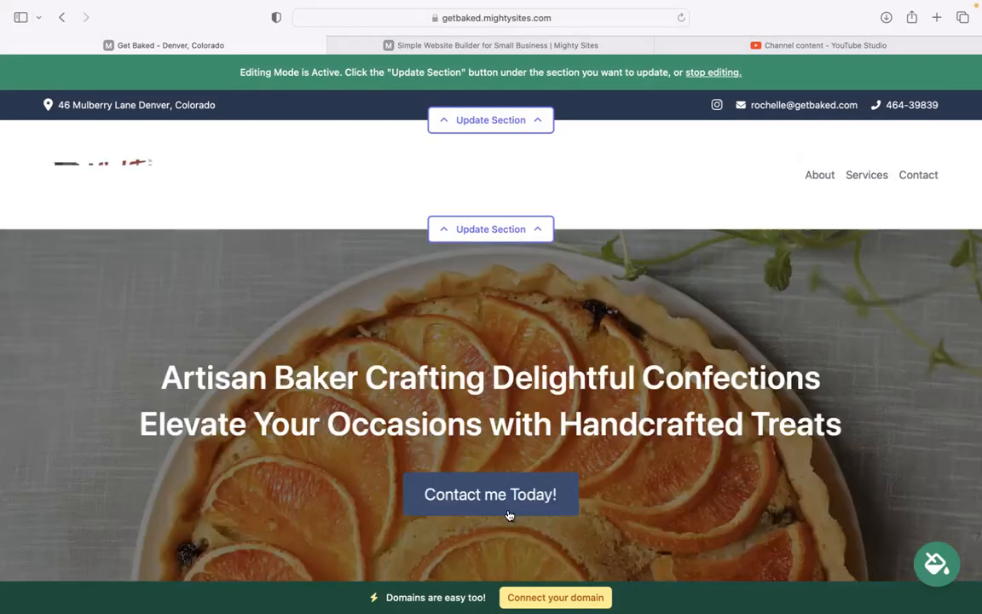
{"action": "scroll", "coordinate": [250, 349], "scroll_direction": "down", "scroll_amount": 10}
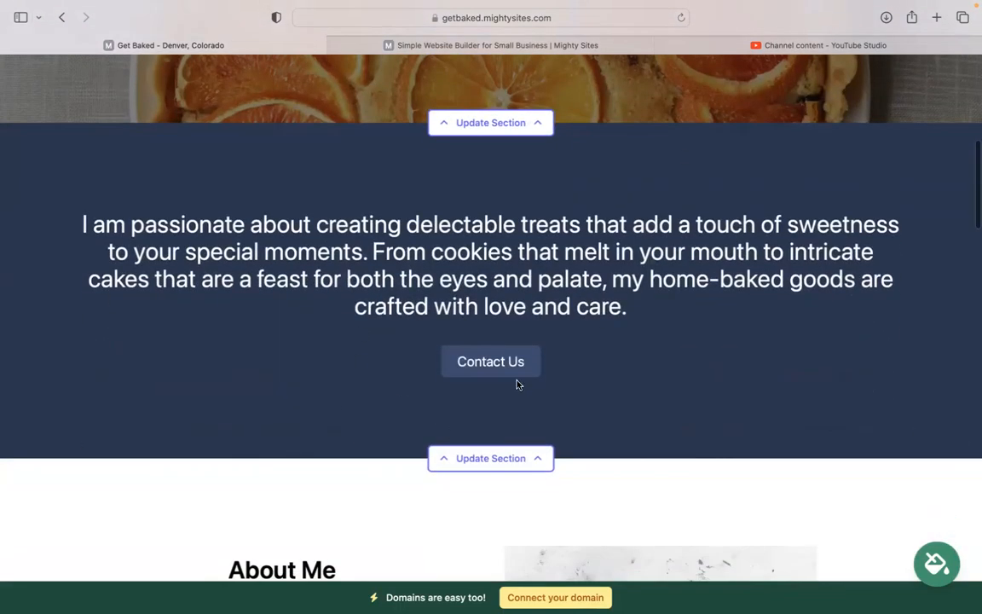
{"action": "left_click", "coordinate": [943, 576]}
{"action": "left_click", "coordinate": [756, 484]}
{"action": "left_click", "coordinate": [769, 497]}
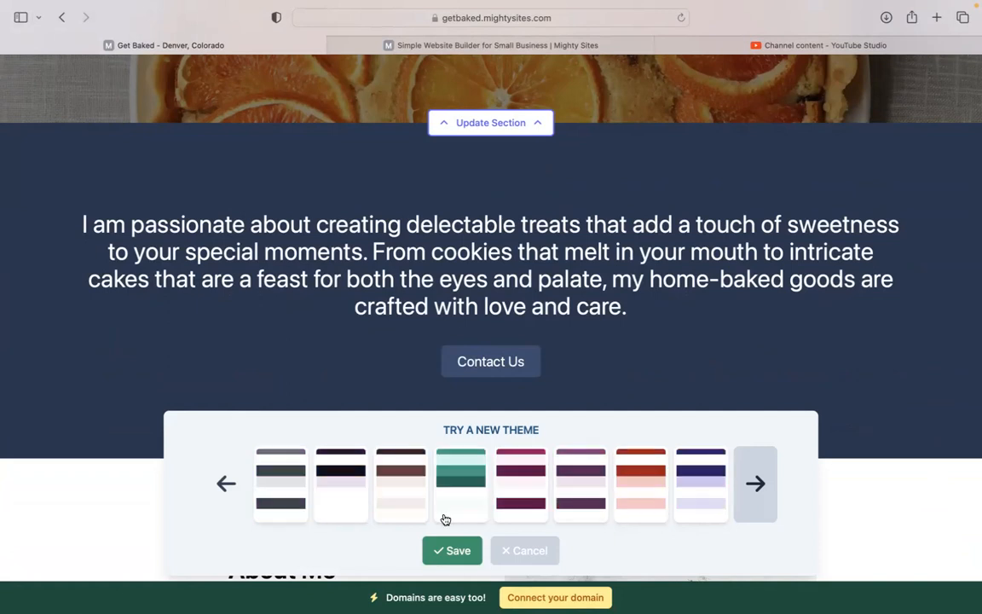
{"action": "left_click", "coordinate": [449, 502]}
{"action": "left_click", "coordinate": [451, 551]}
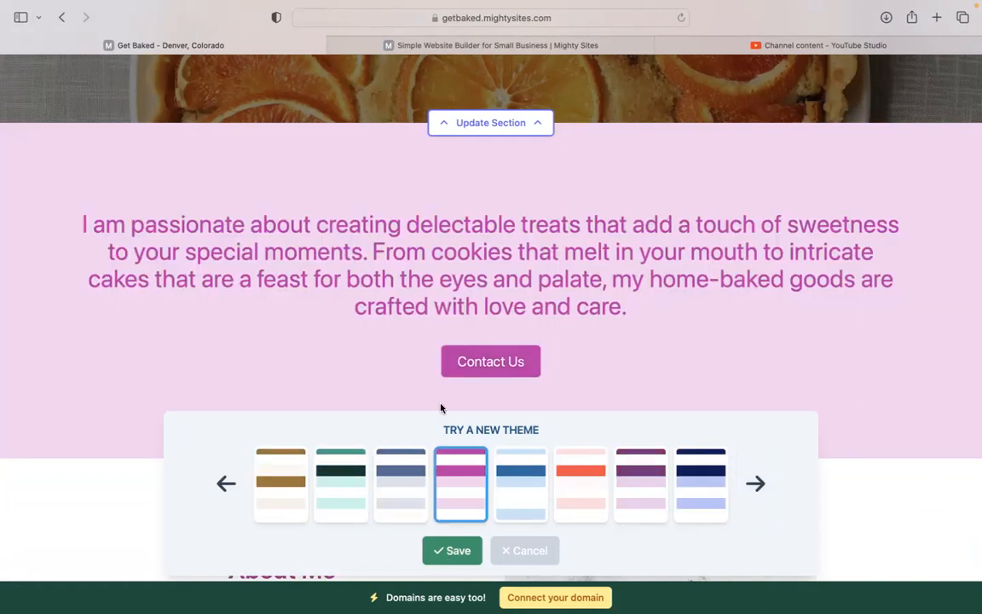
{"action": "scroll", "coordinate": [559, 285], "scroll_direction": "down", "scroll_amount": 3}
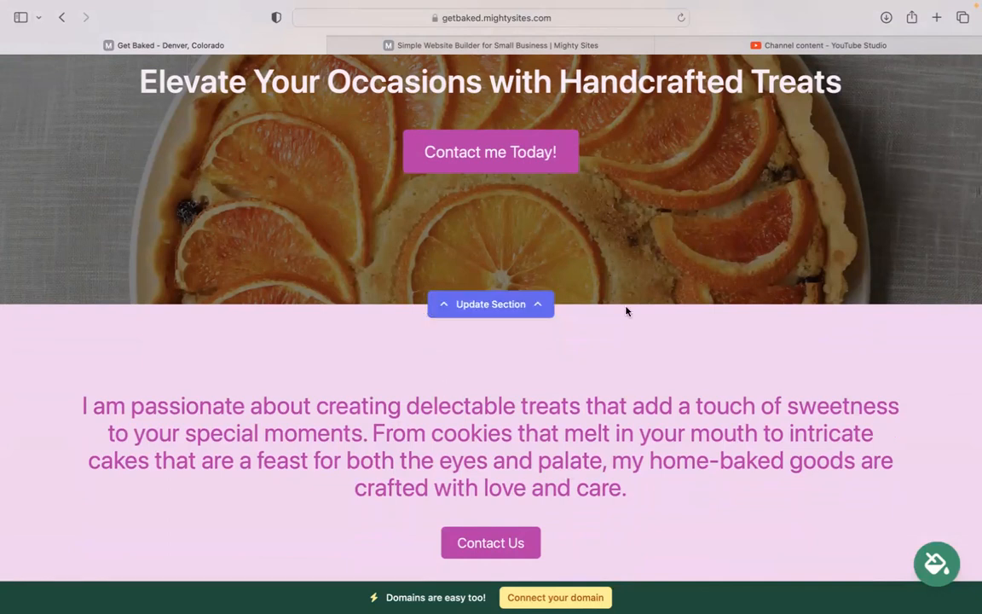
{"action": "left_click", "coordinate": [491, 305]}
{"action": "left_click", "coordinate": [221, 417]}
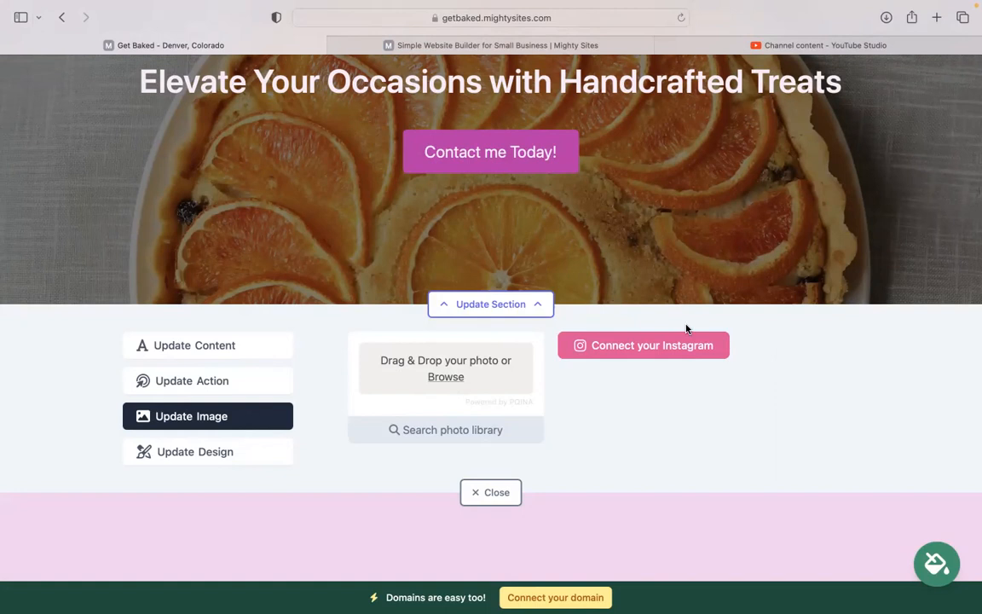
{"action": "left_click", "coordinate": [242, 388]}
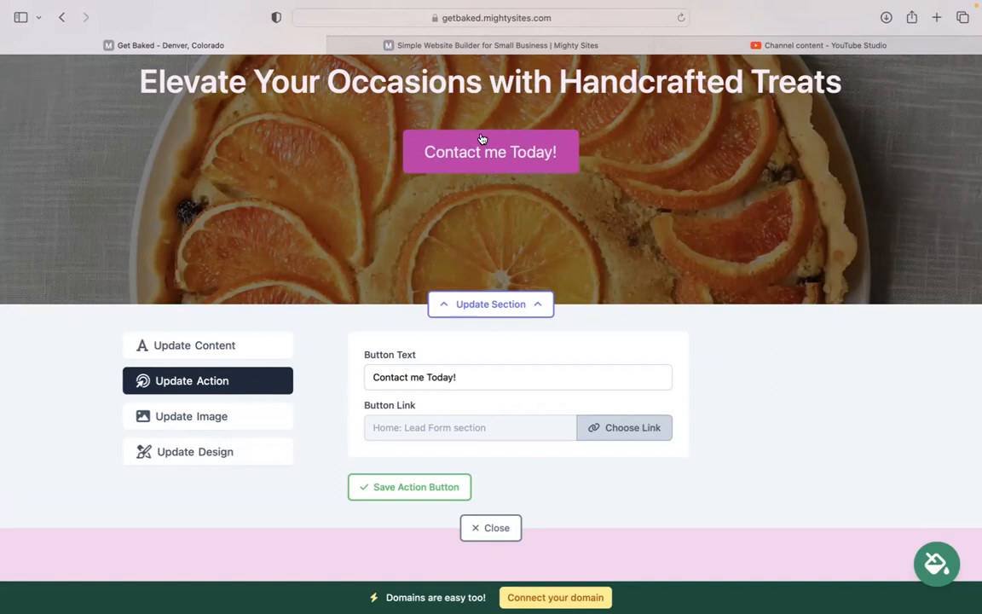
{"action": "left_click", "coordinate": [617, 431]}
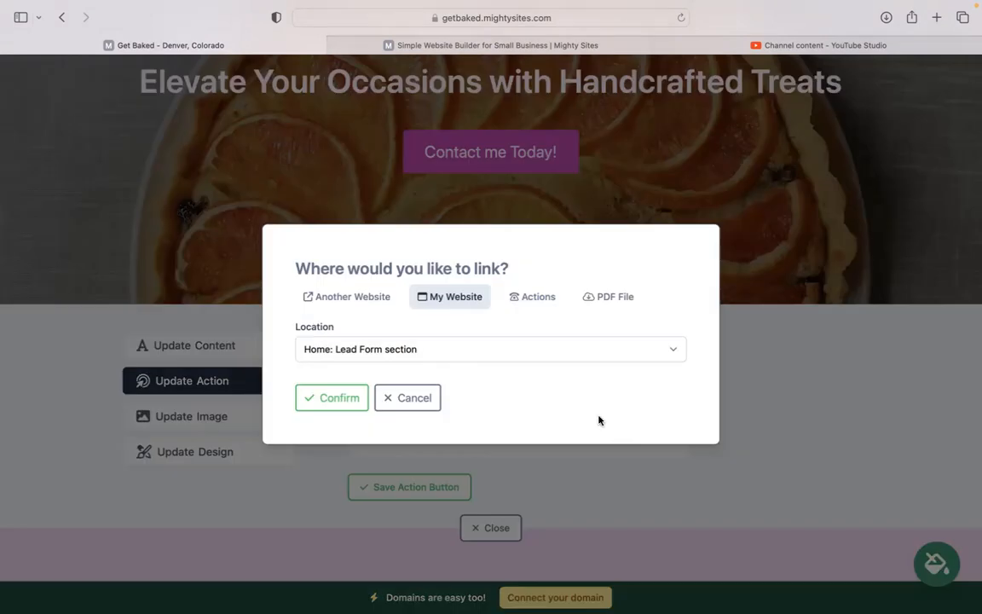
{"action": "left_click", "coordinate": [614, 297]}
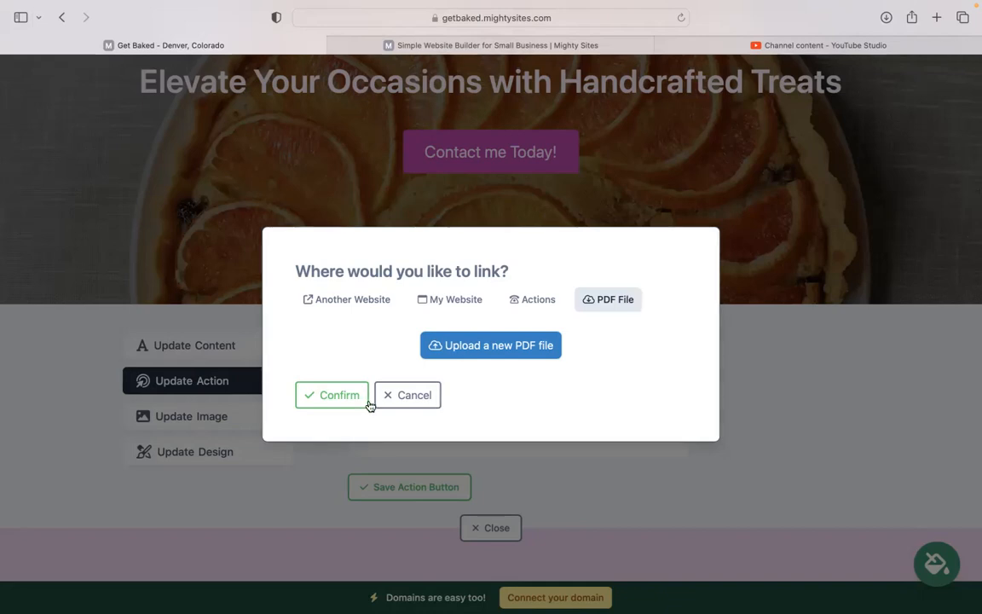
{"action": "left_click", "coordinate": [414, 396]}
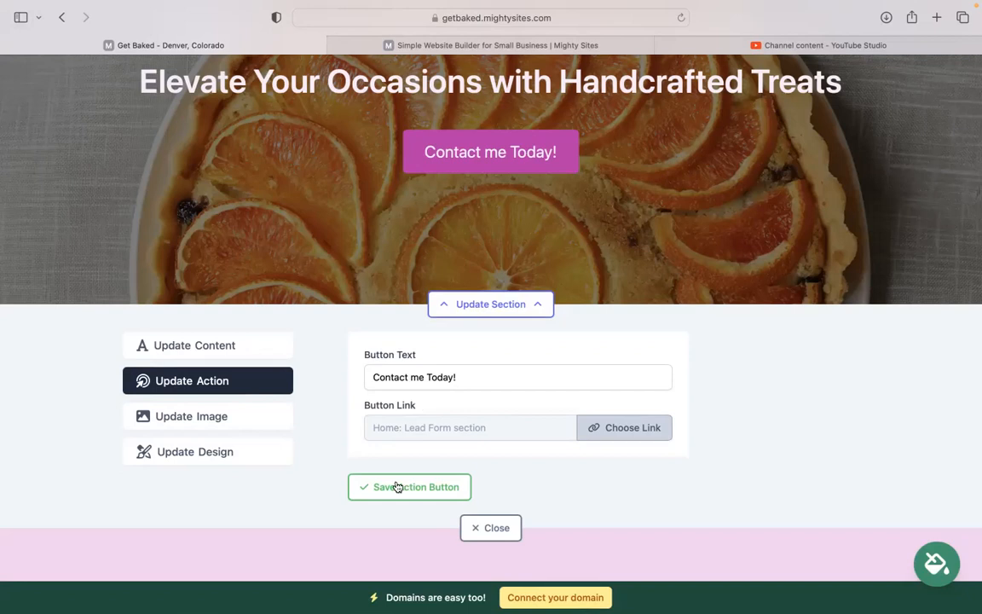
{"action": "left_click", "coordinate": [473, 528]}
{"action": "scroll", "coordinate": [490, 539], "scroll_direction": "down", "scroll_amount": 7}
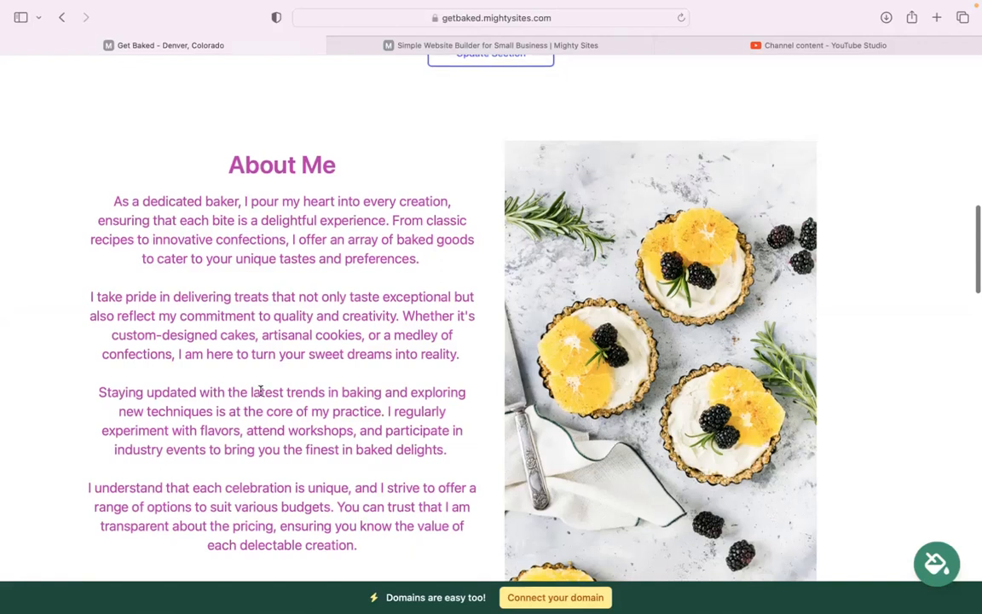
{"action": "scroll", "coordinate": [258, 391], "scroll_direction": "down", "scroll_amount": 10}
{"action": "scroll", "coordinate": [491, 341], "scroll_direction": "down", "scroll_amount": 2}
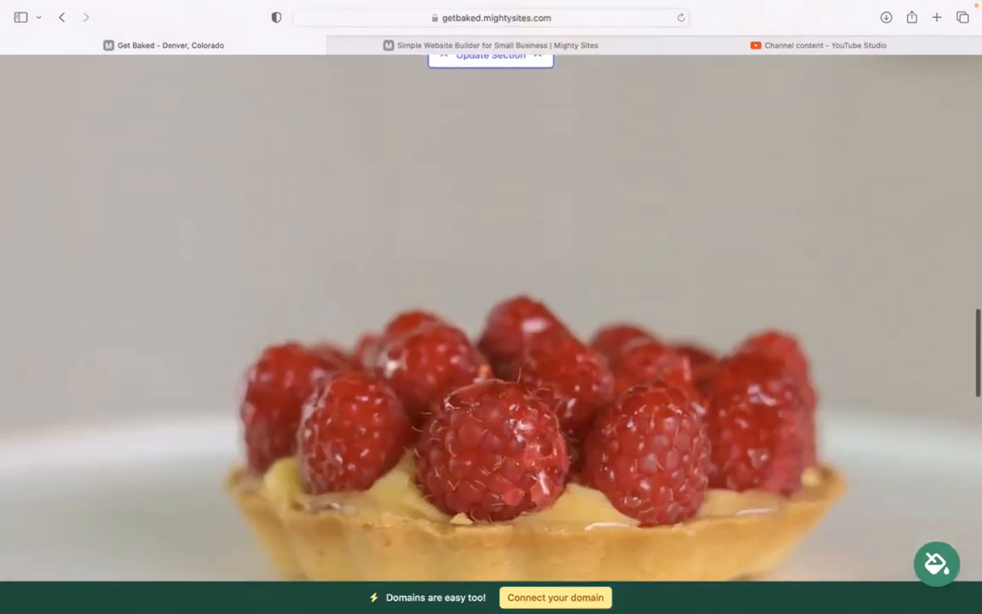
{"action": "scroll", "coordinate": [491, 315], "scroll_direction": "down", "scroll_amount": 10}
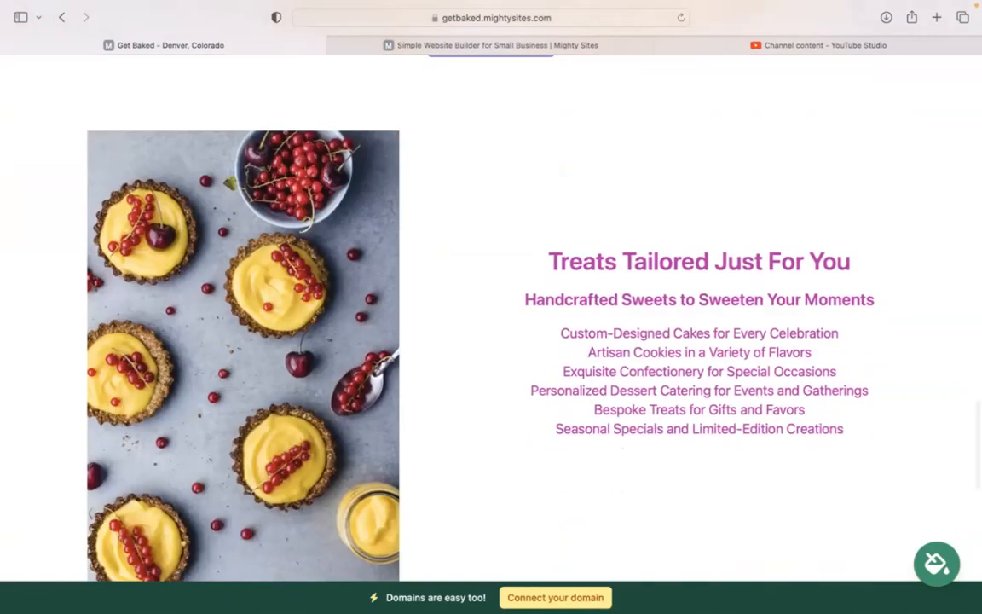
{"action": "scroll", "coordinate": [491, 324], "scroll_direction": "down", "scroll_amount": 10}
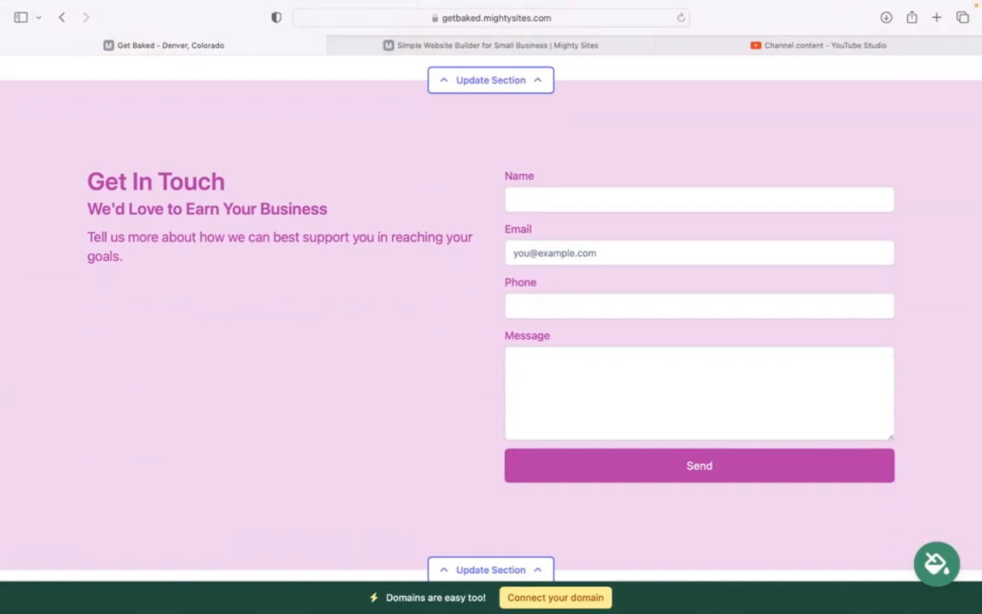
{"action": "scroll", "coordinate": [566, 395], "scroll_direction": "down", "scroll_amount": 1}
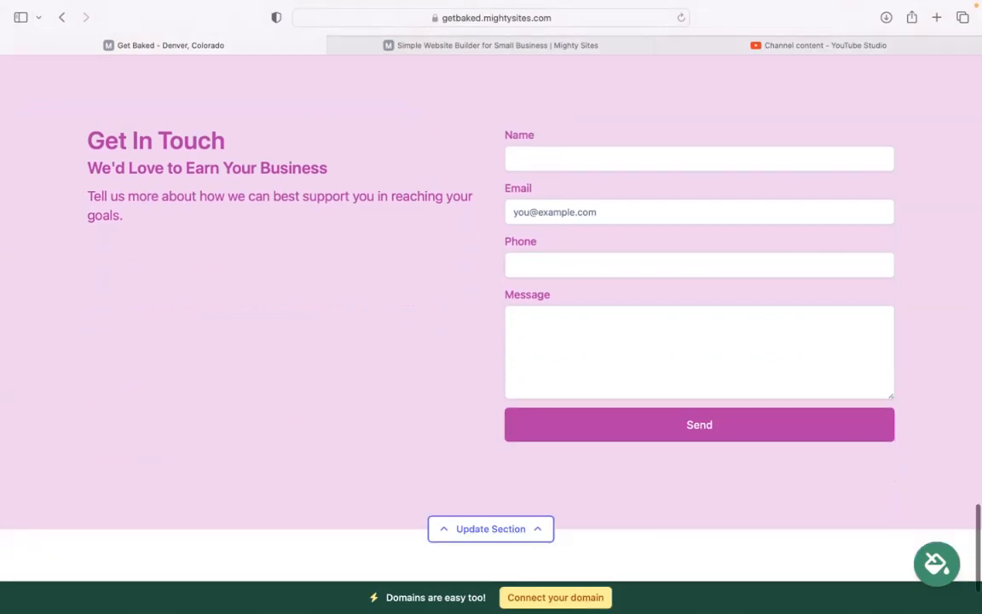
{"action": "scroll", "coordinate": [491, 341], "scroll_direction": "down", "scroll_amount": 3}
{"action": "scroll", "coordinate": [491, 306], "scroll_direction": "up", "scroll_amount": 10}
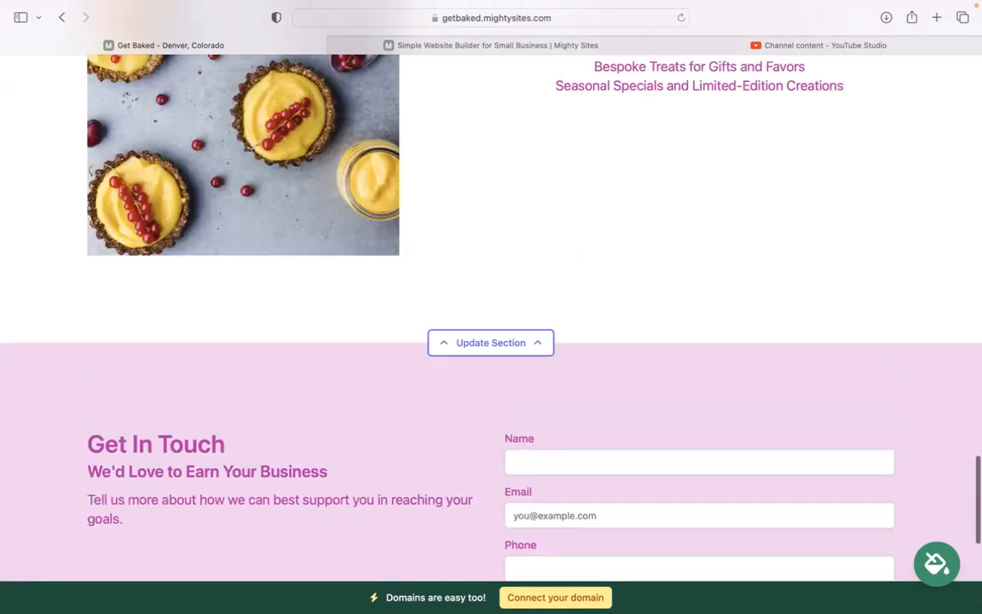
{"action": "scroll", "coordinate": [588, 388], "scroll_direction": "up", "scroll_amount": 4}
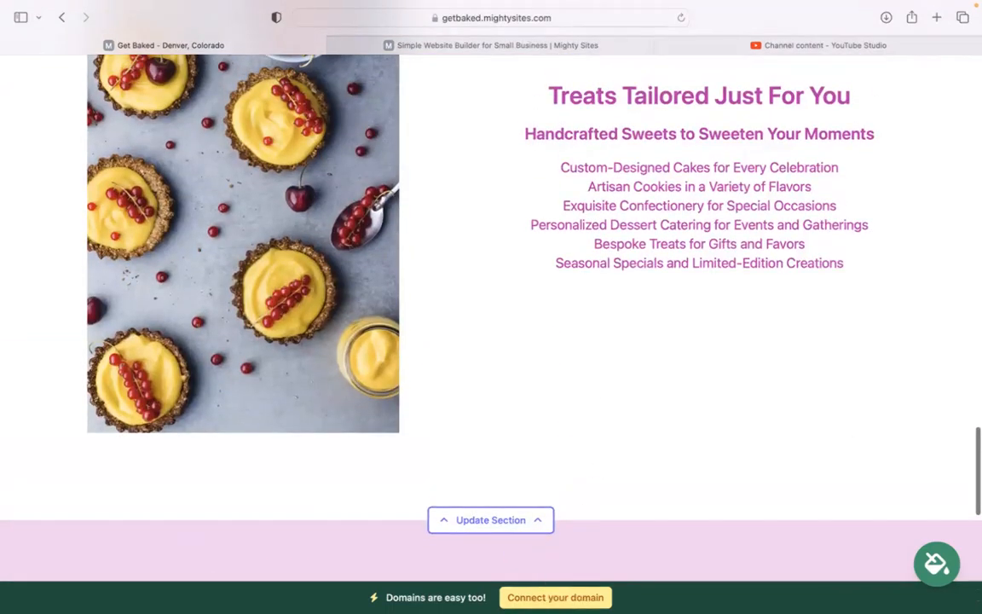
{"action": "scroll", "coordinate": [491, 307], "scroll_direction": "up", "scroll_amount": 15}
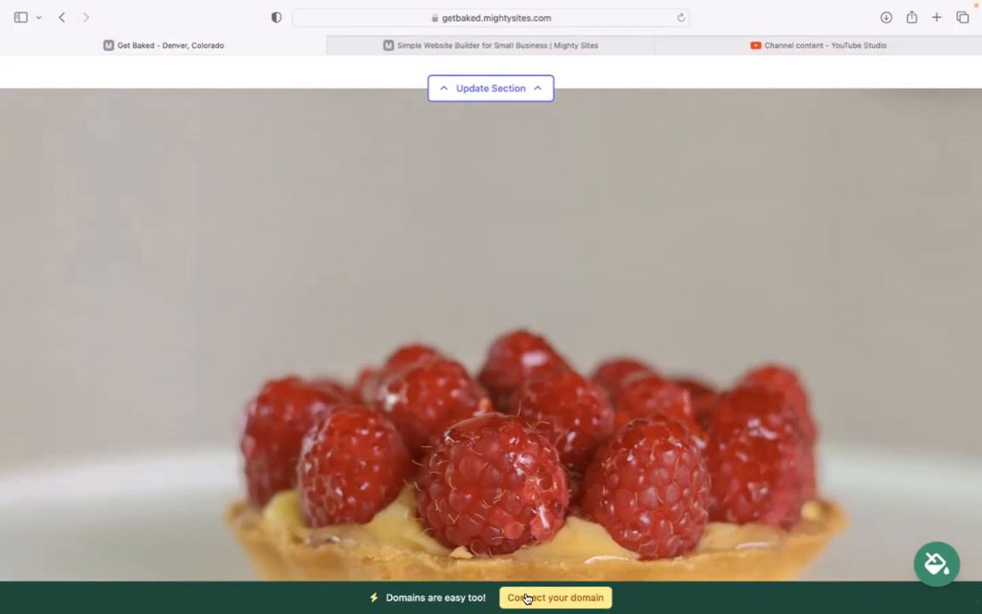
{"action": "scroll", "coordinate": [659, 585], "scroll_direction": "up", "scroll_amount": 1}
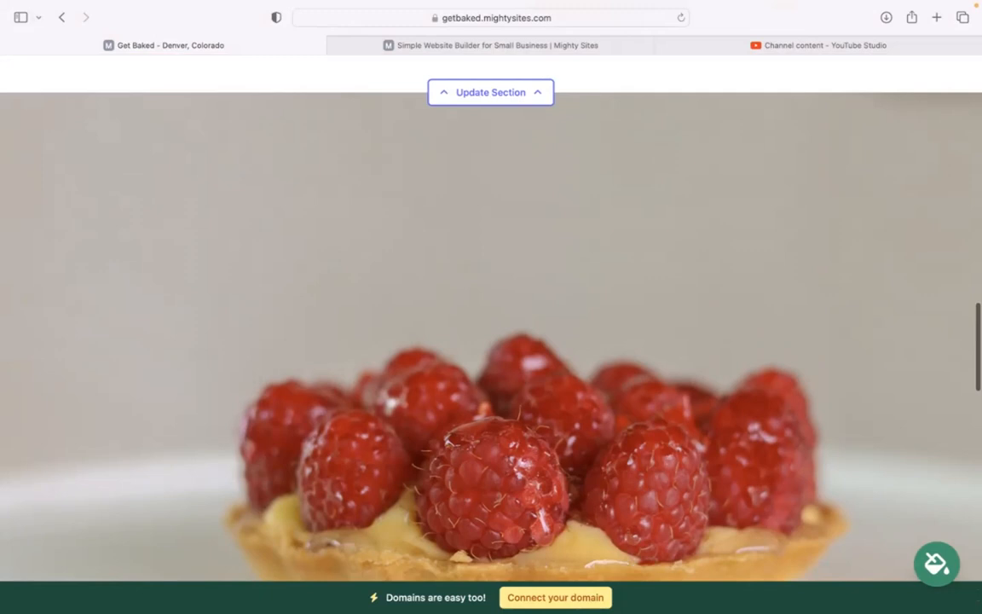
{"action": "scroll", "coordinate": [491, 324], "scroll_direction": "up", "scroll_amount": 5}
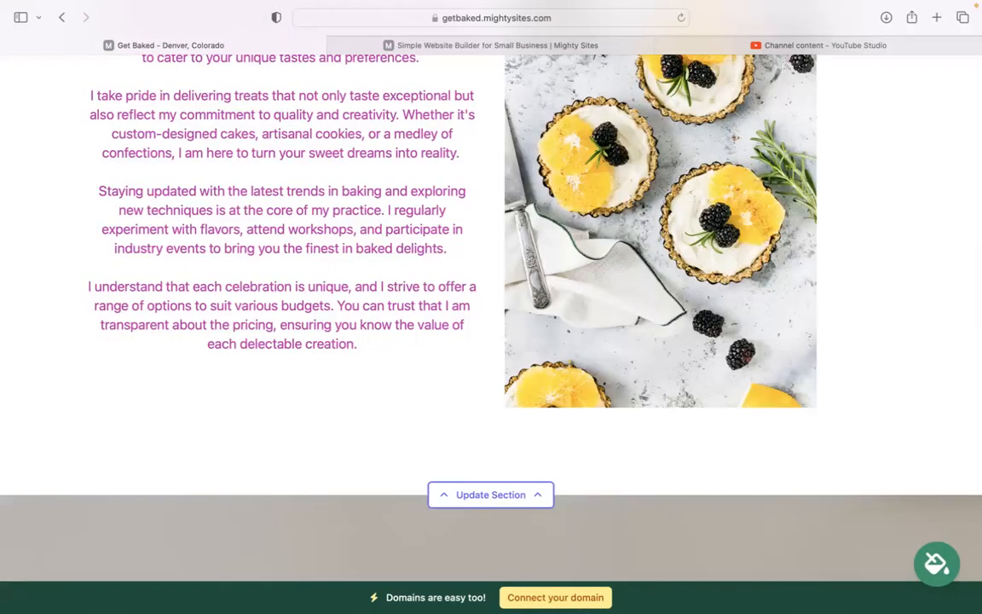
{"action": "scroll", "coordinate": [491, 324], "scroll_direction": "up", "scroll_amount": 3}
{"action": "scroll", "coordinate": [491, 324], "scroll_direction": "up", "scroll_amount": 10}
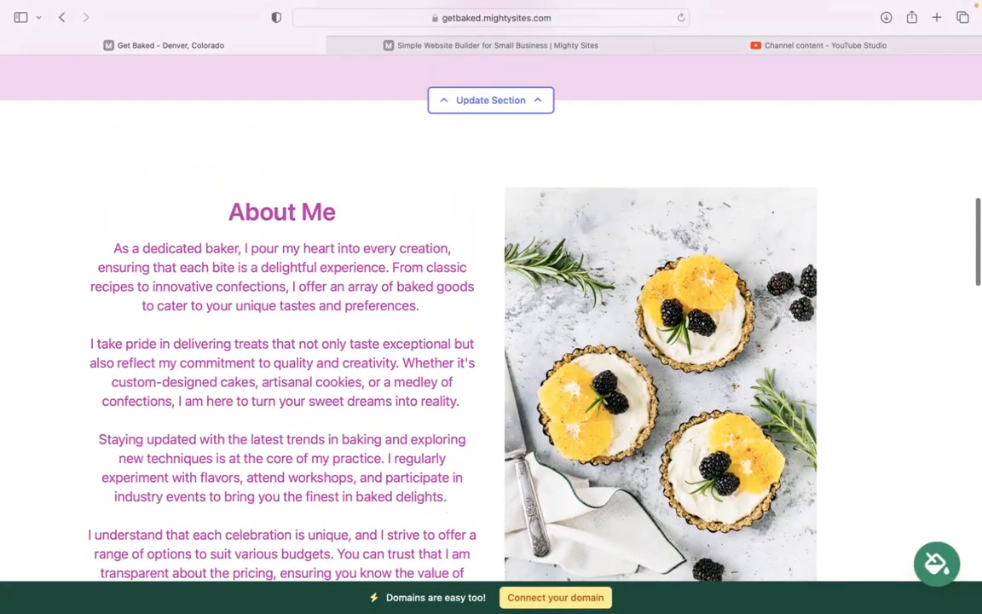
{"action": "scroll", "coordinate": [491, 324], "scroll_direction": "up", "scroll_amount": 3}
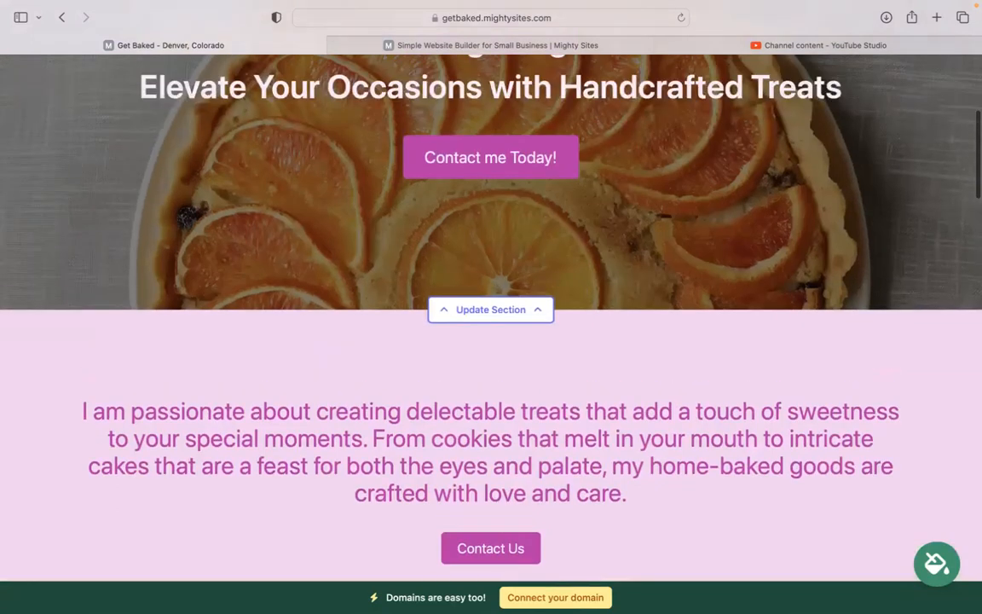
{"action": "scroll", "coordinate": [491, 324], "scroll_direction": "up", "scroll_amount": 6}
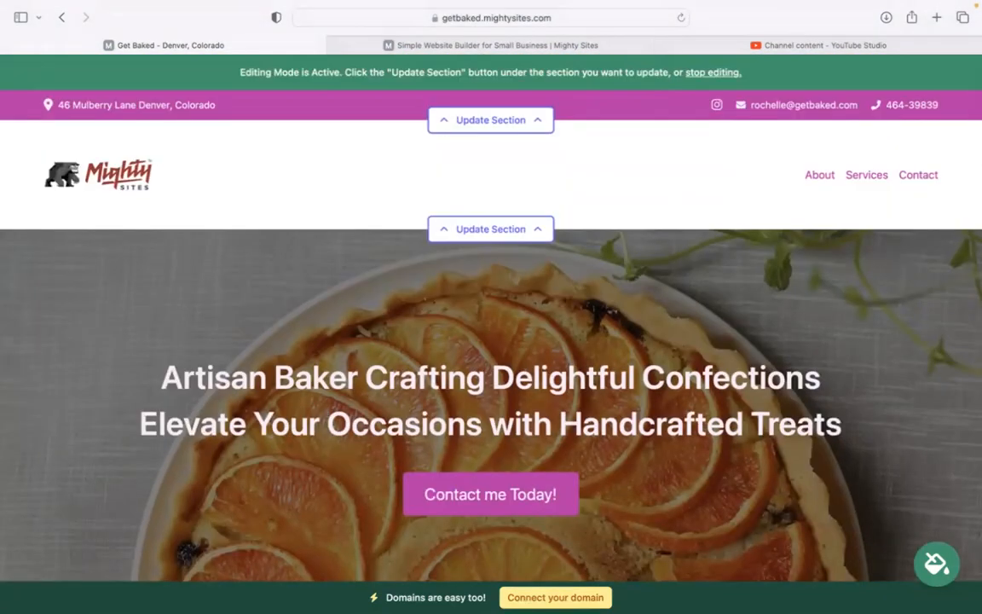